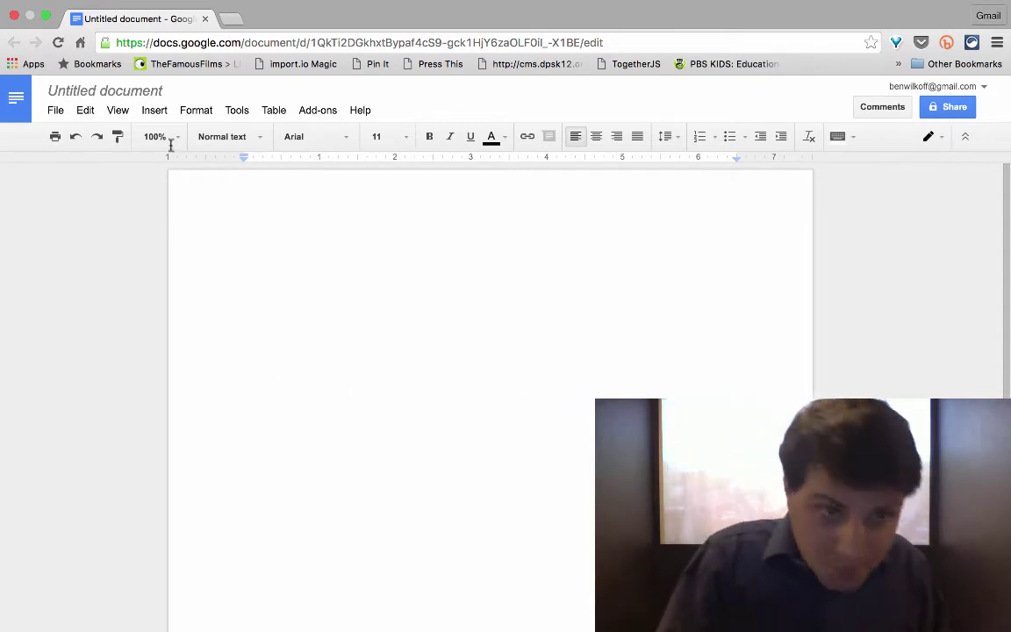
# Rename the untitled document as "Check out this live PDF!".
pyautogui.click(103, 89)
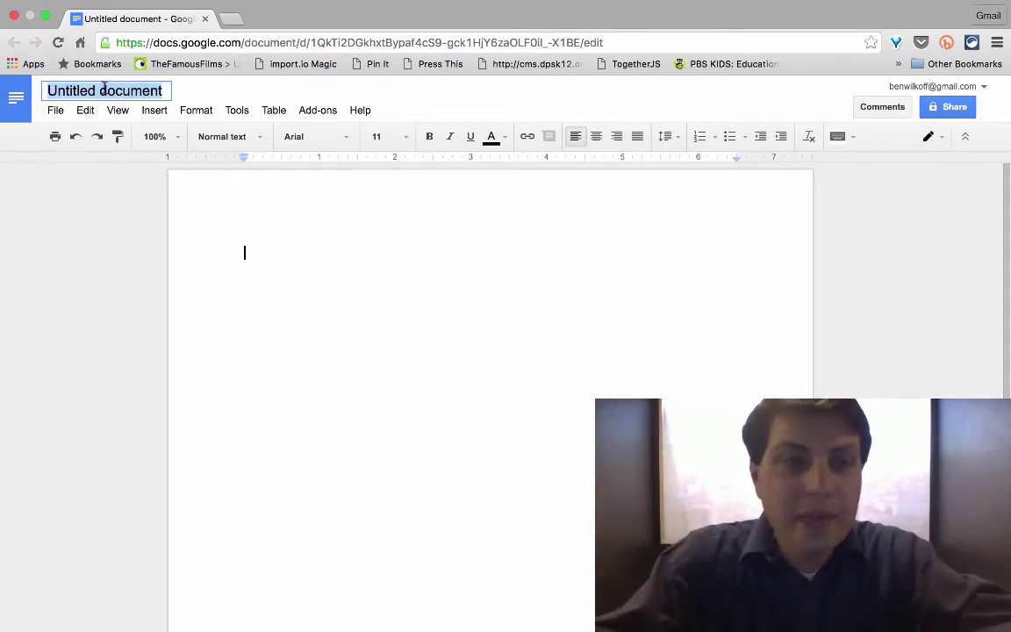
pyautogui.write('Check ')
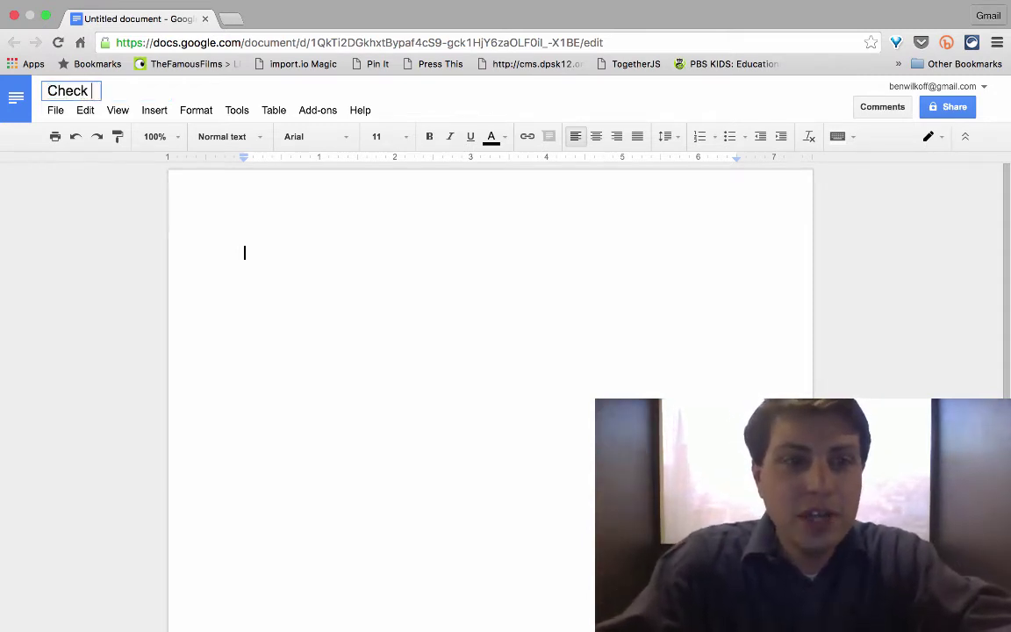
pyautogui.write('out this live D')
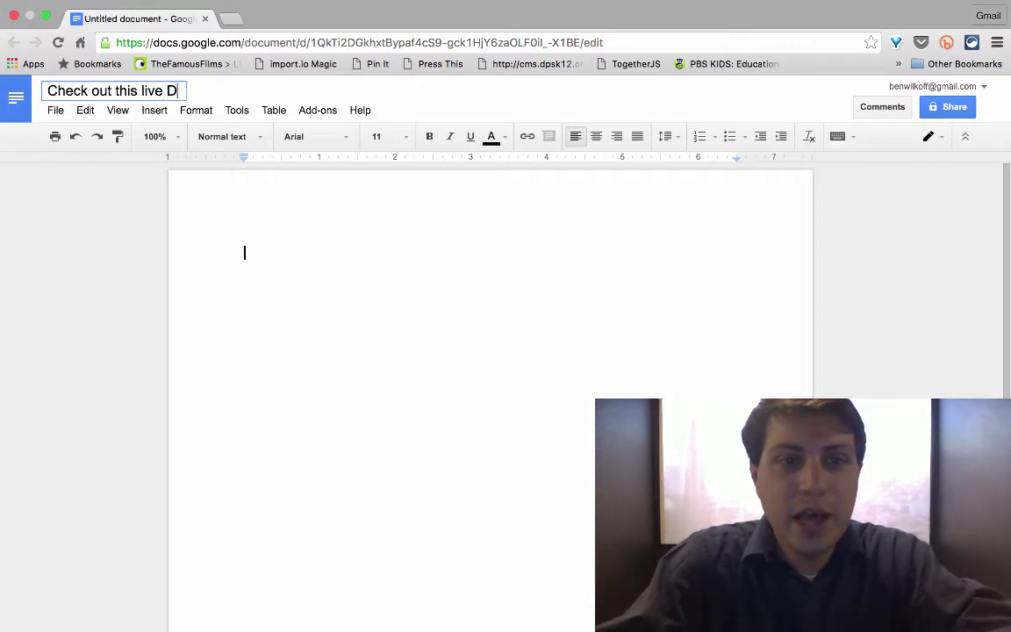
pyautogui.press('BackSpace')
pyautogui.write('PDF!')
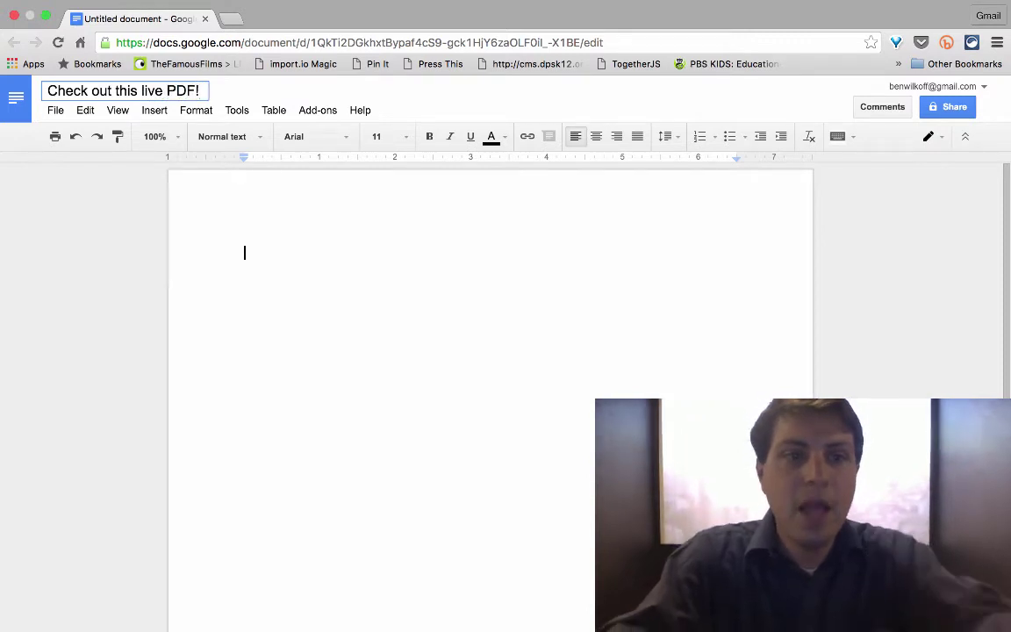
pyautogui.click(235, 277)
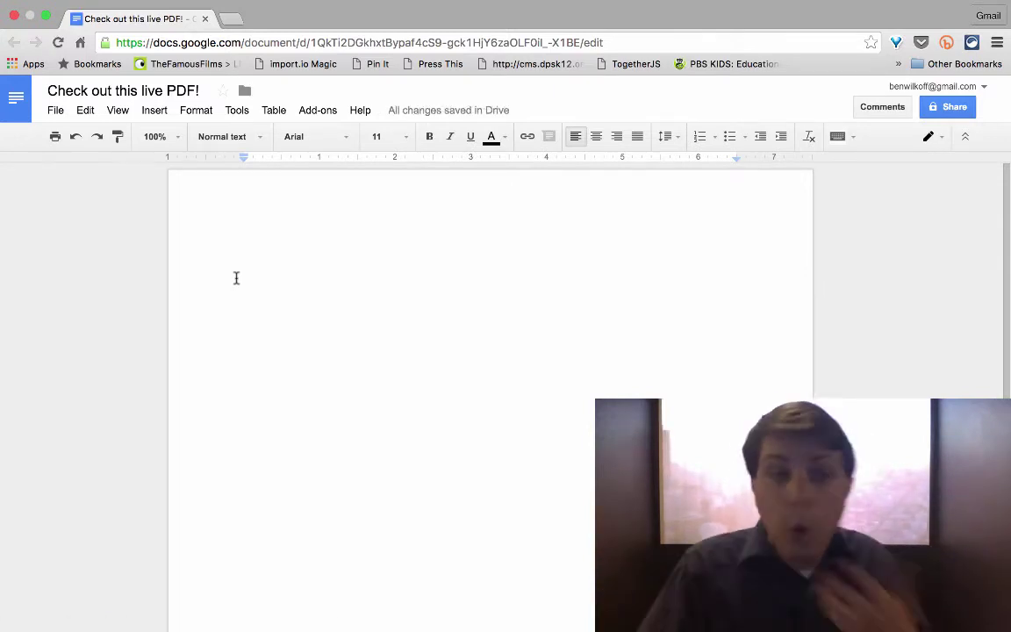
# Publish the document to the web and confirm the publication.
pyautogui.click(55, 111)
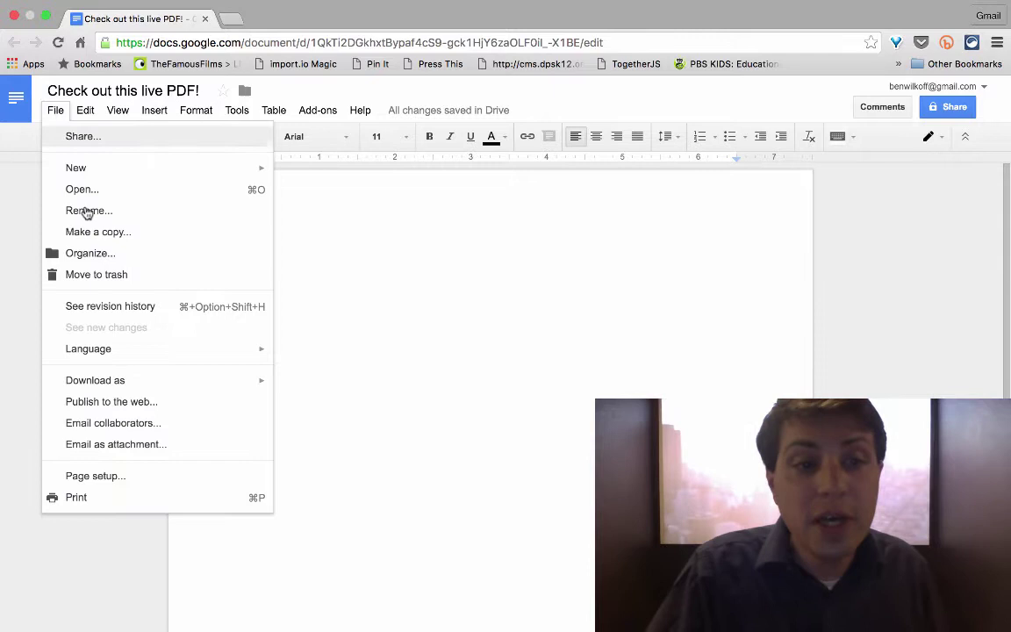
pyautogui.click(136, 403)
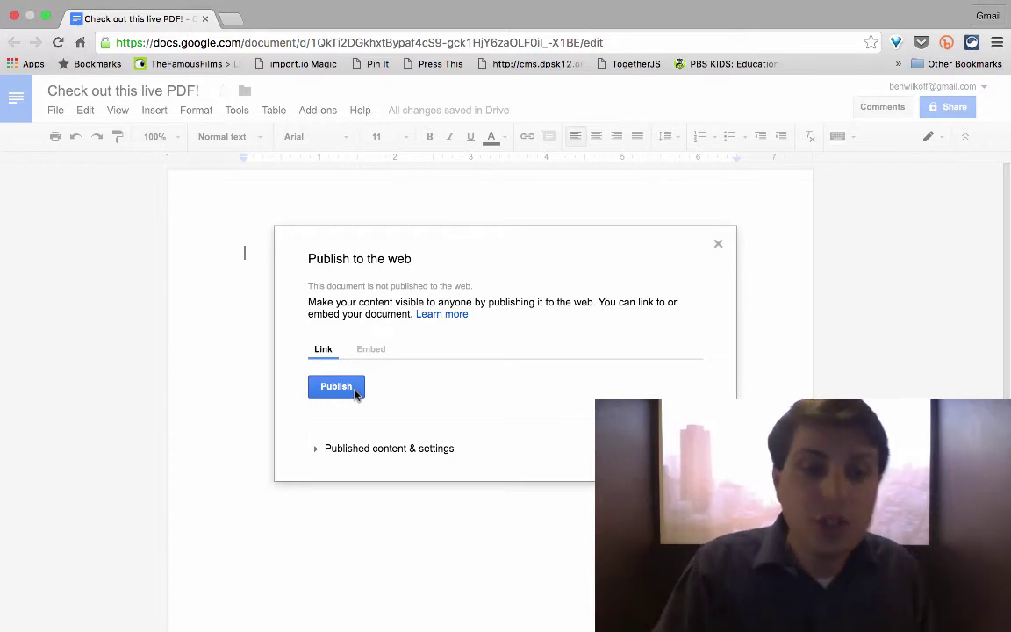
pyautogui.click(354, 390)
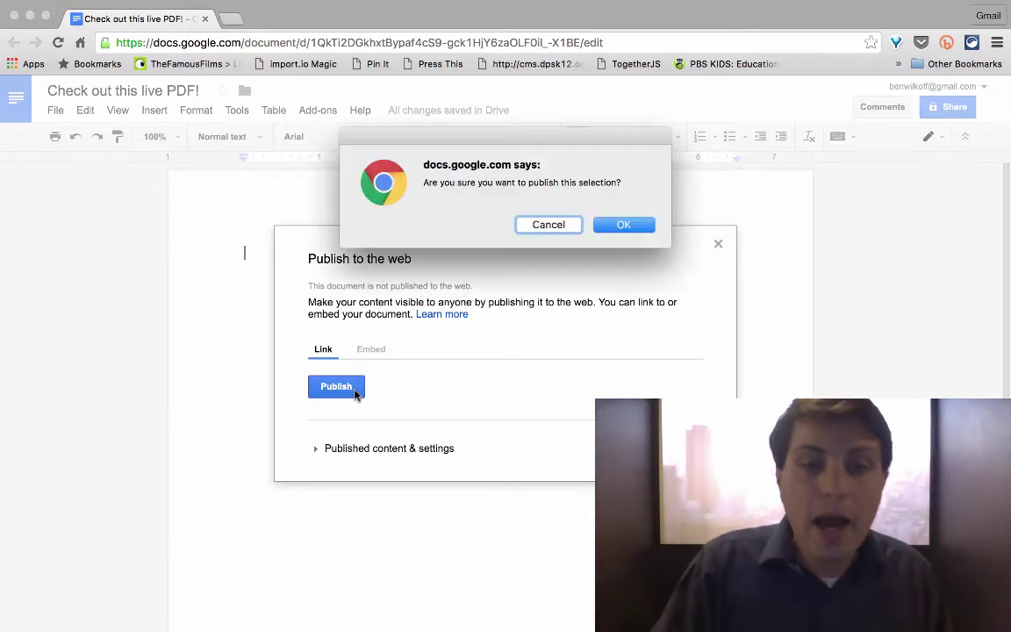
pyautogui.click(633, 224)
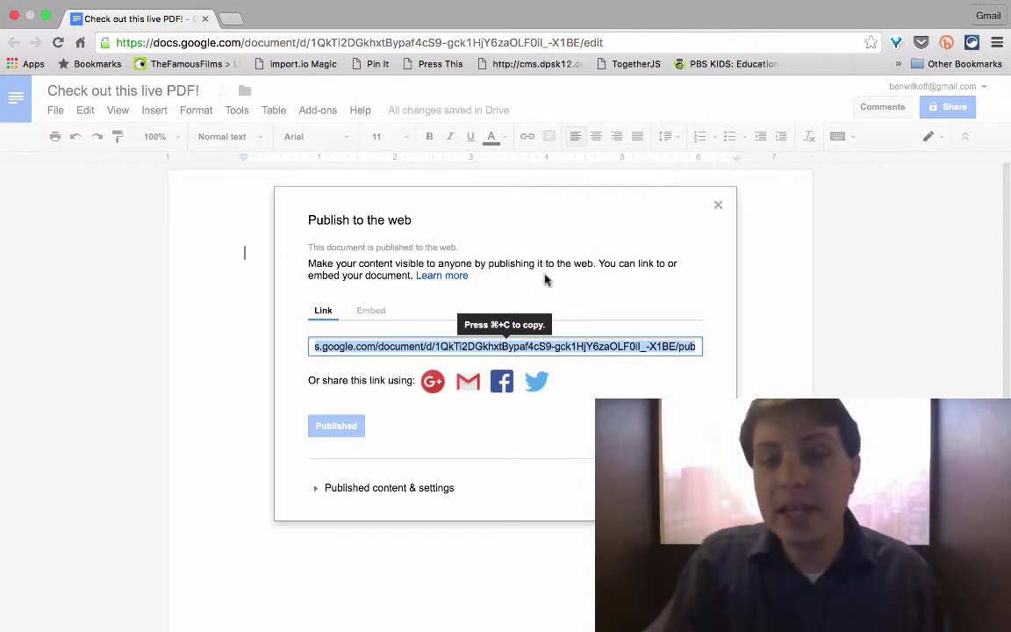
# Copy the document's published link, open it in a new browser tab, and highlight the automatic update notice.
pyautogui.click(373, 314)
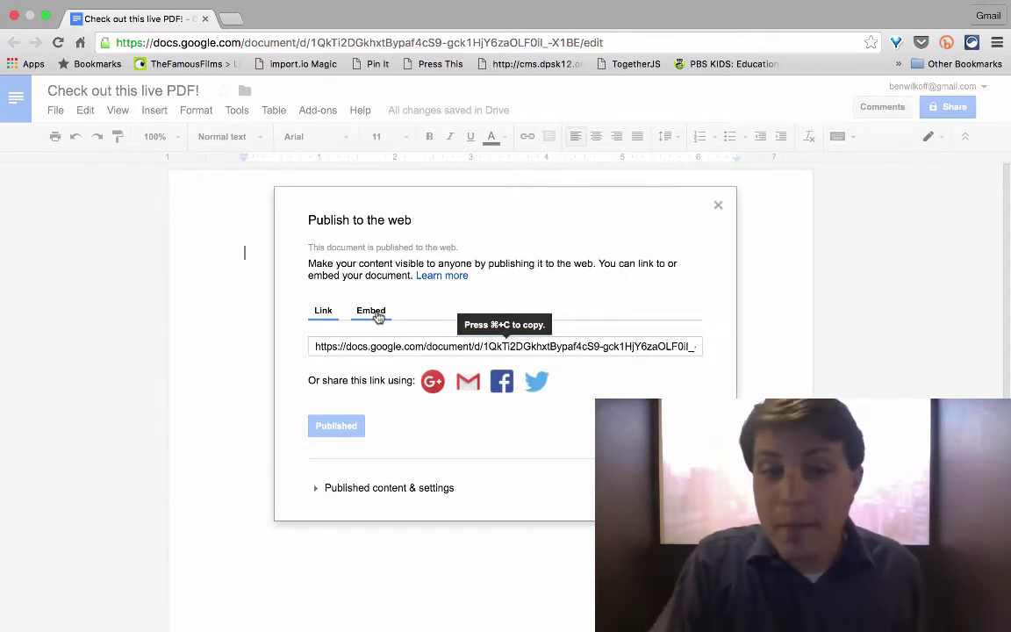
pyautogui.click(323, 316)
pyautogui.click(353, 346)
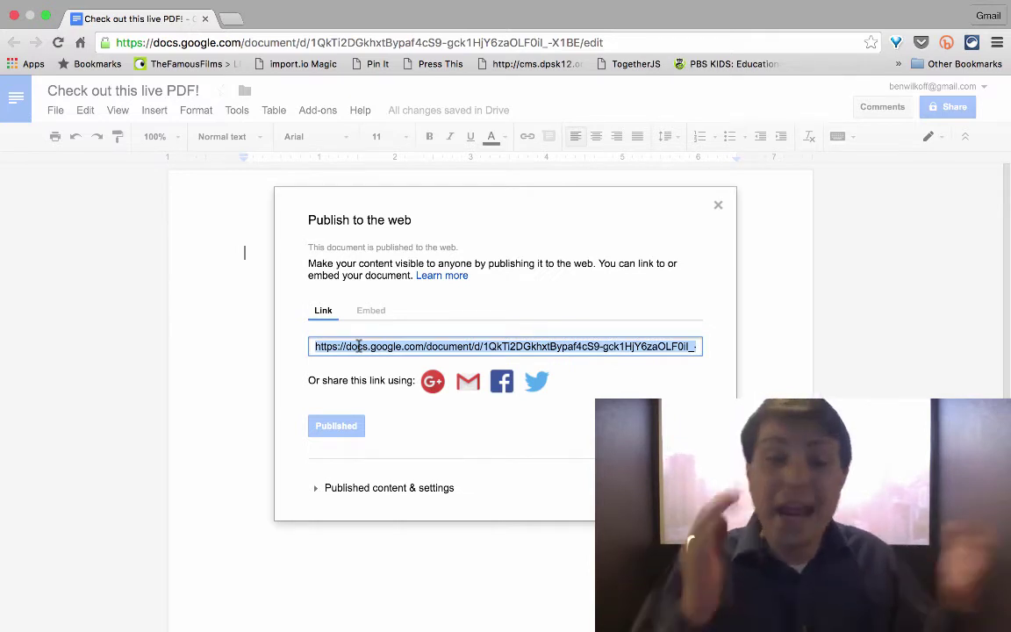
pyautogui.press('super+t')
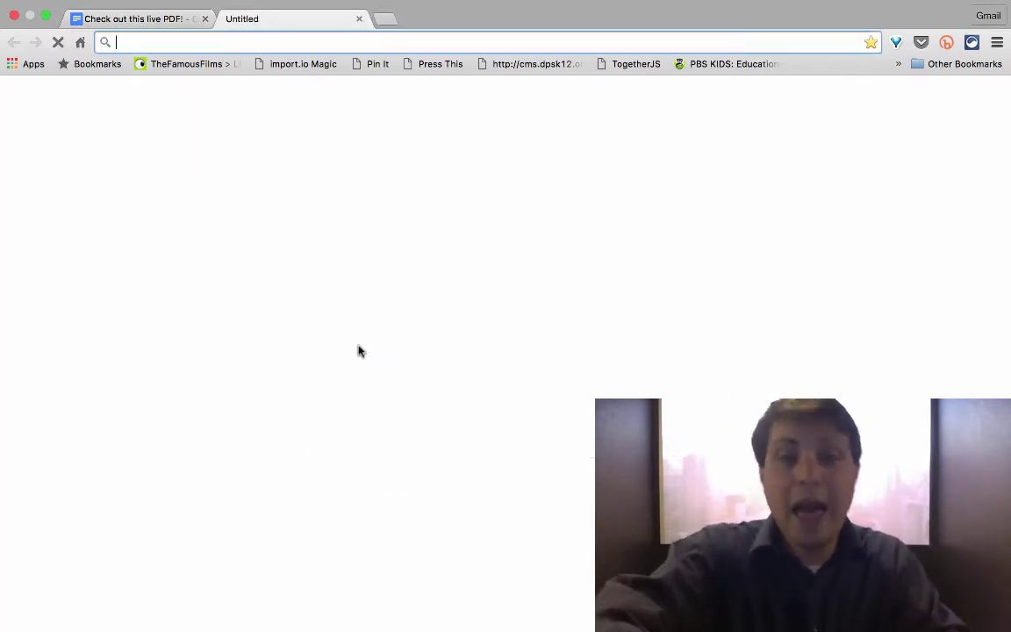
pyautogui.write('https://docs.google.com/document/d/1QkTi2DGkhxtBypaf4cS9-gck1HjY6zaOLF0il_-X1BE/pub')
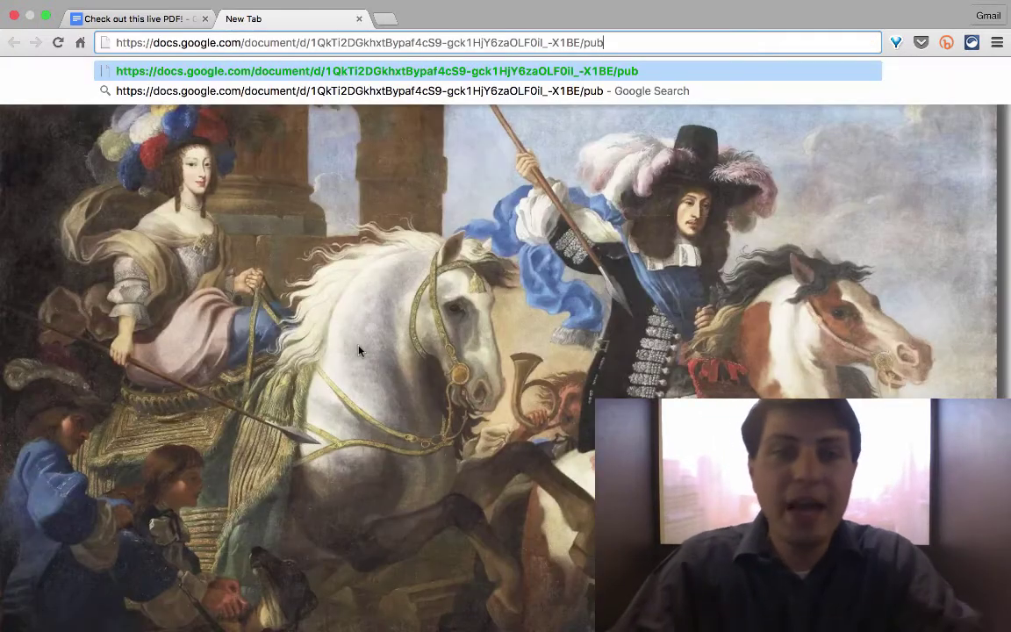
pyautogui.press('Return')
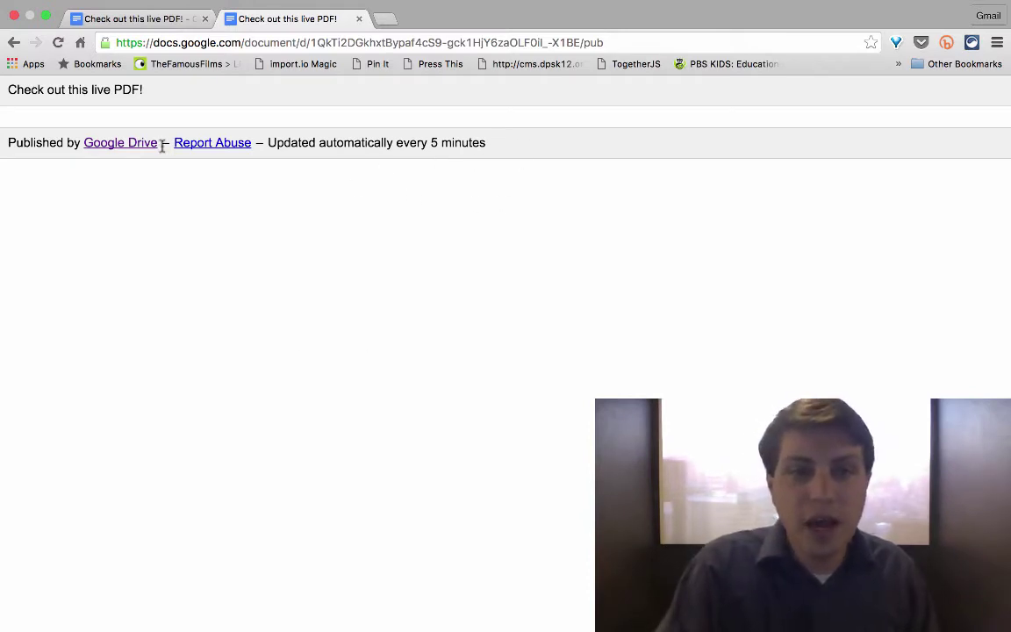
pyautogui.tripleClick(338, 140)
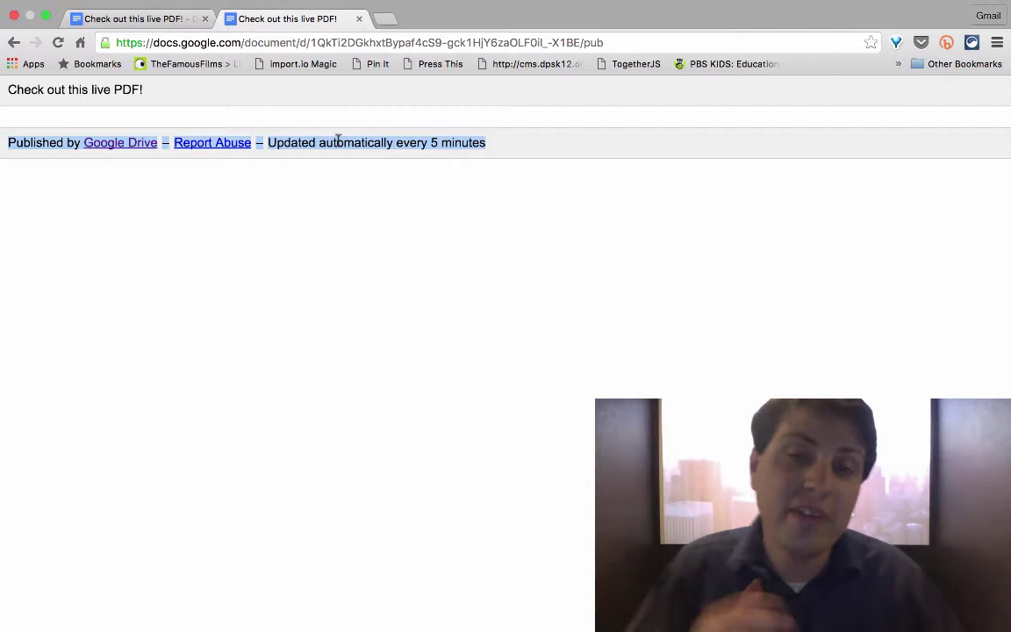
# Write "This is lagging." in the original document and reload the published page to check for the new text.
pyautogui.click(139, 14)
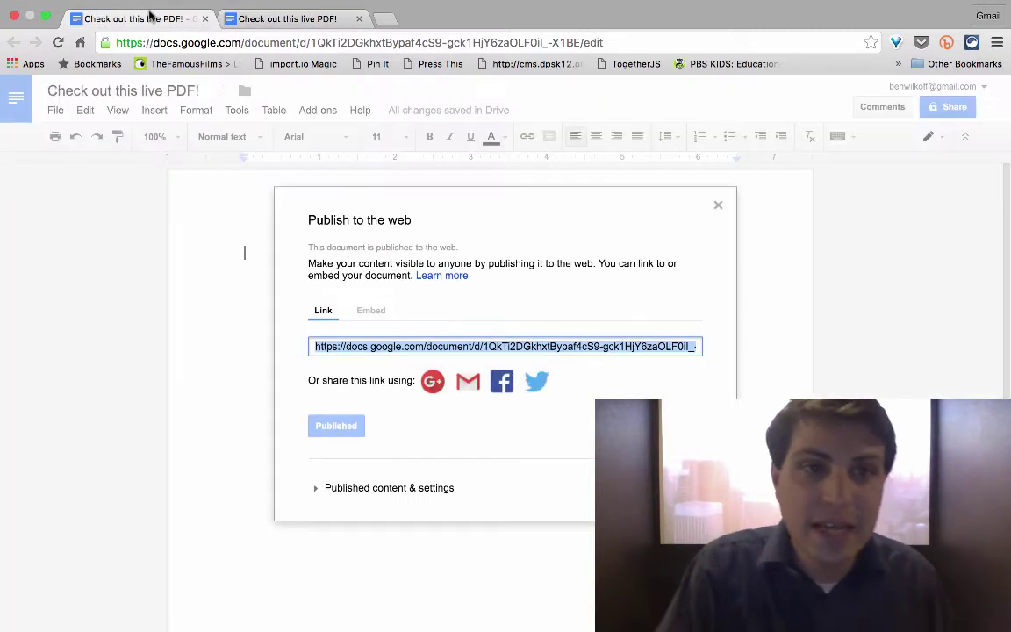
pyautogui.click(719, 201)
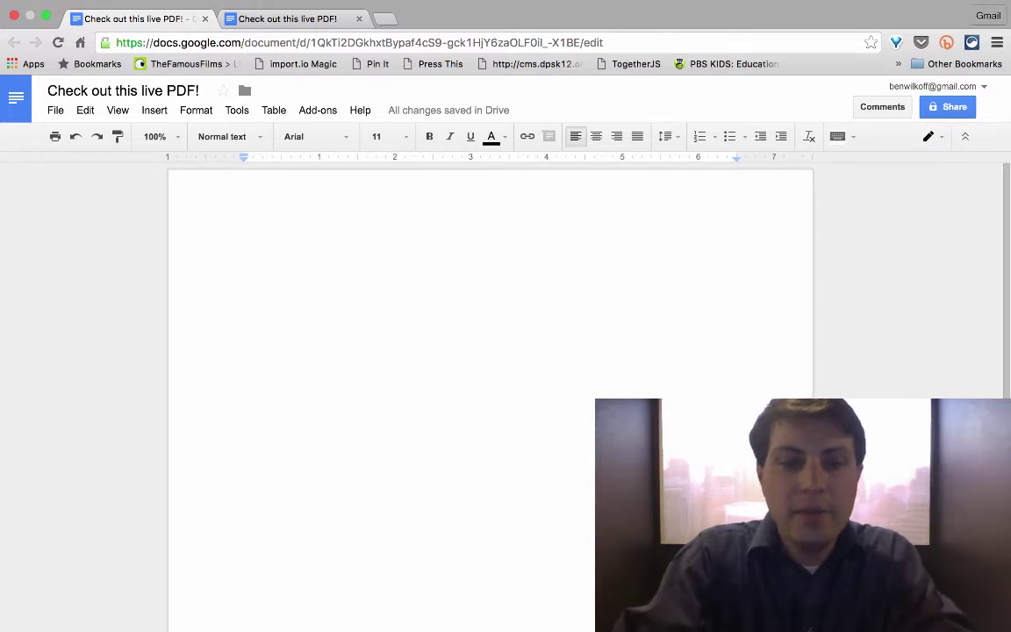
pyautogui.write('THis is lagging.')
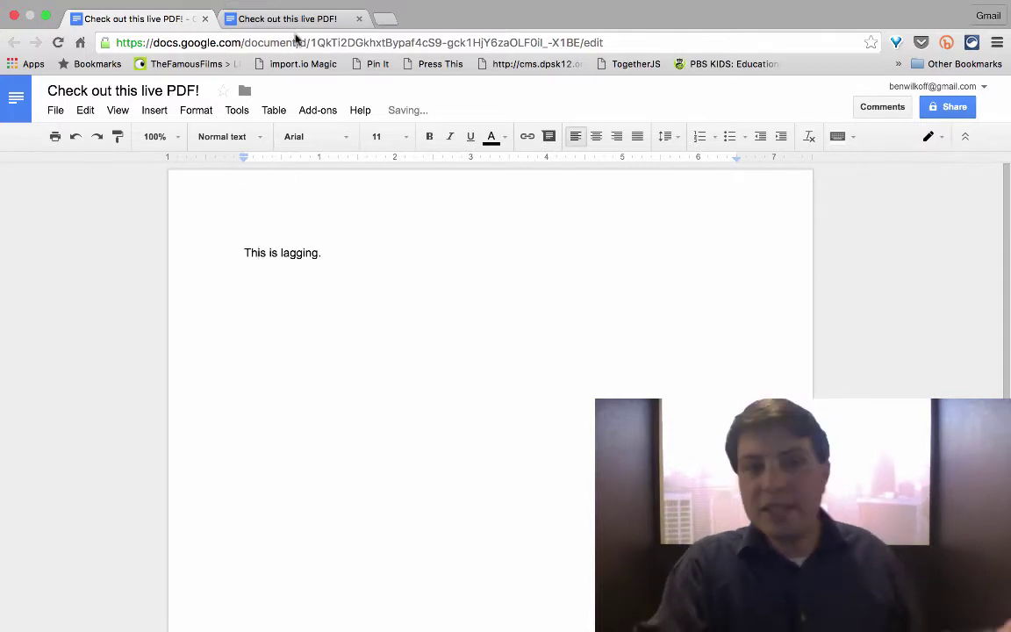
pyautogui.click(261, 23)
pyautogui.click(56, 43)
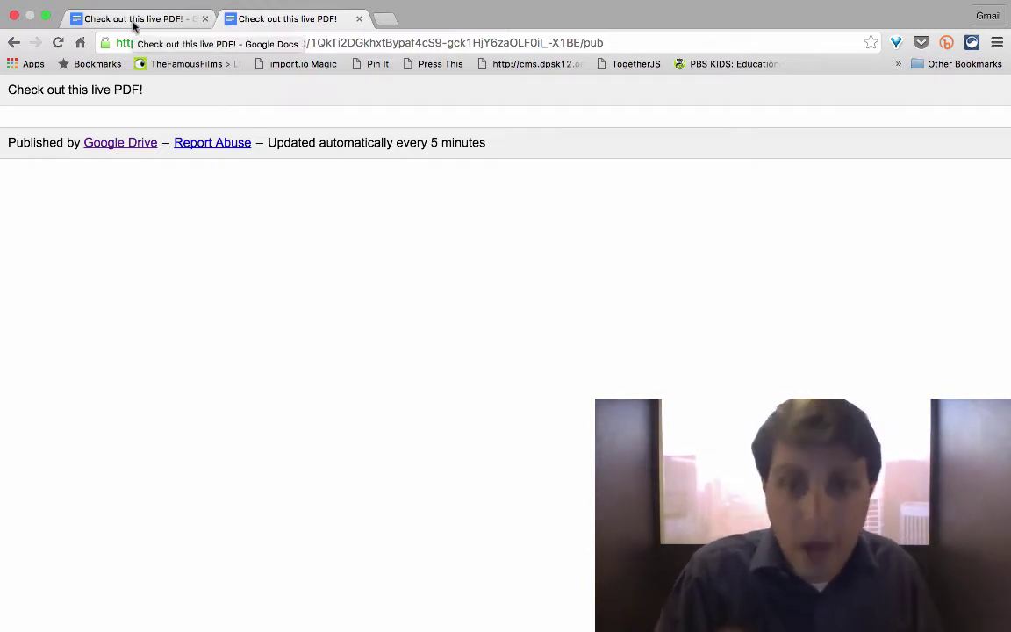
# Replace "pub" at the end of the published address with "export?format=pdf" and load it to download the PDF.
pyautogui.doubleClick(597, 43)
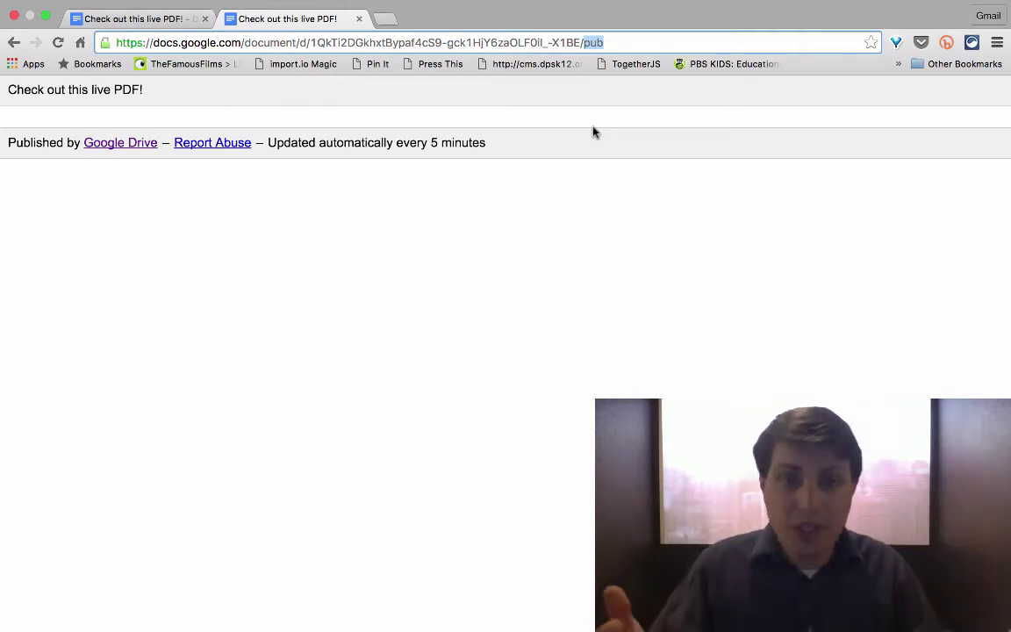
pyautogui.write('ex')
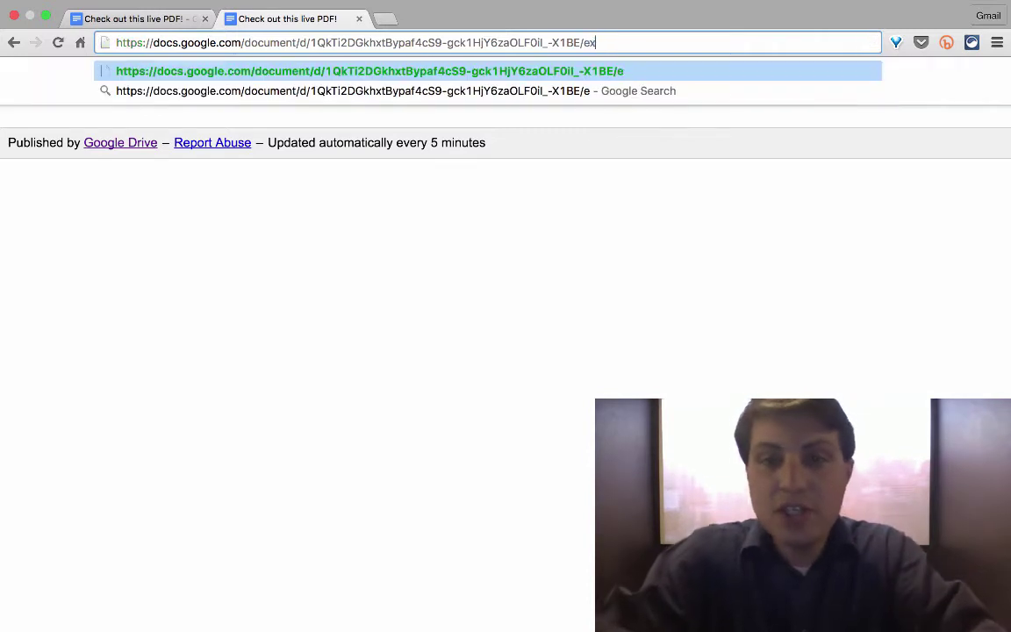
pyautogui.write('port?')
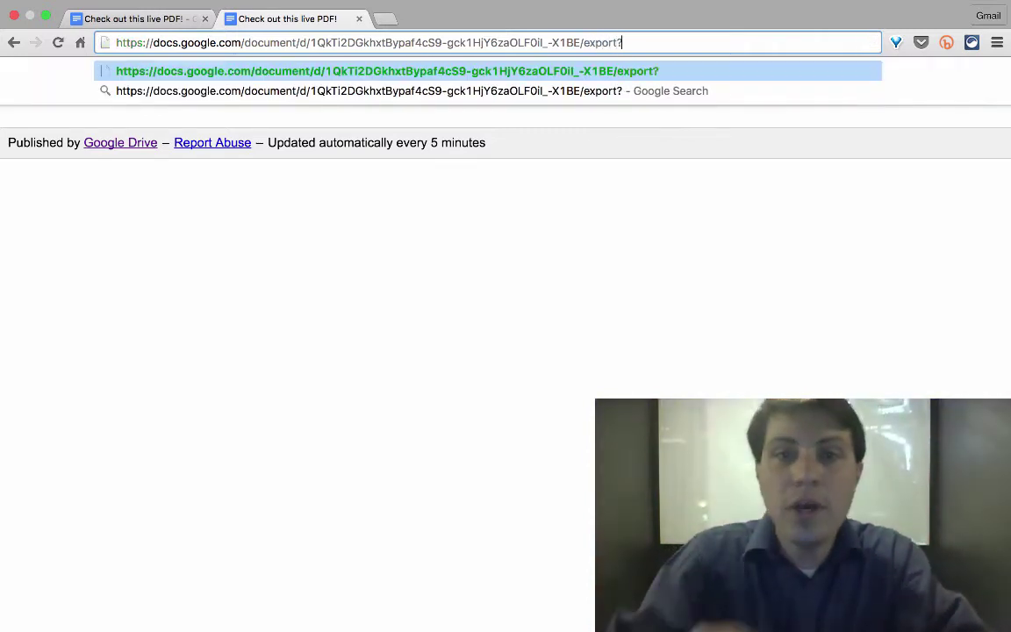
pyautogui.write('format')
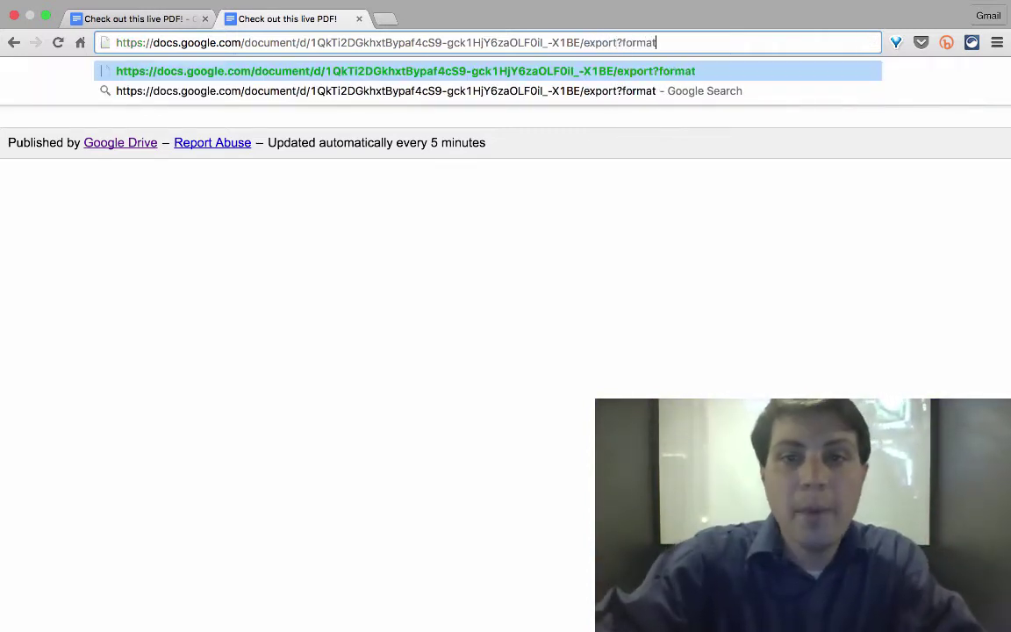
pyautogui.write('=pdf')
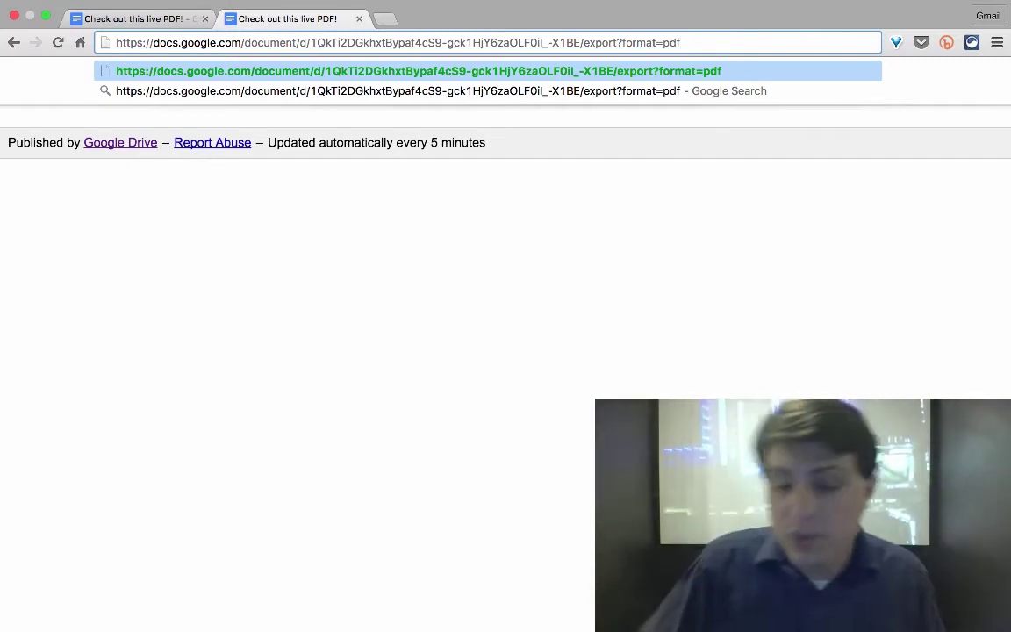
pyautogui.press('Return')
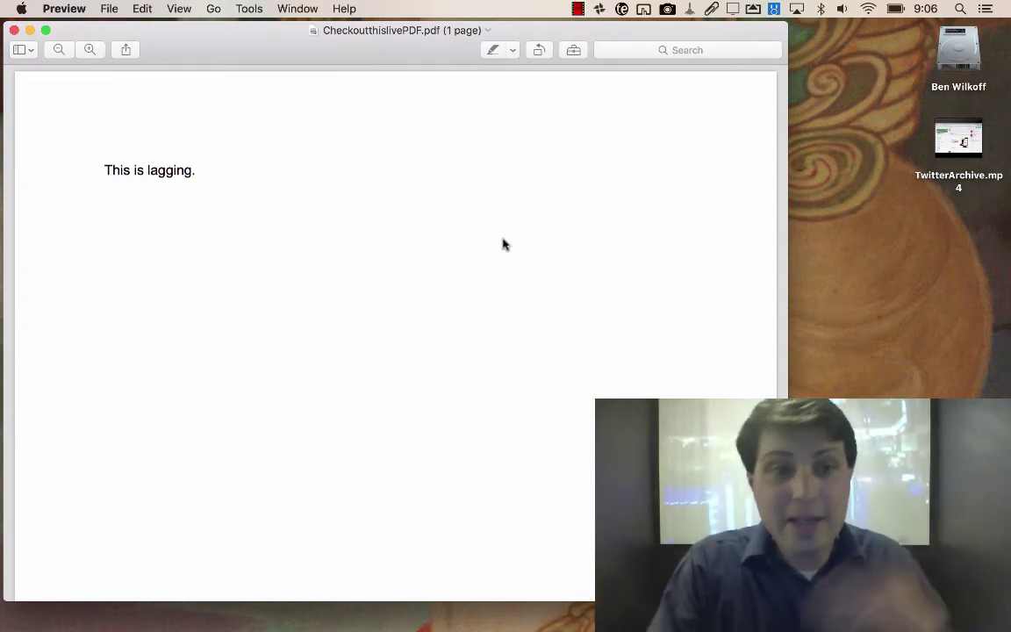
# Switch back to Chrome, replace "pub" in the published page's address with "export?format=pdf", and copy the full link.
pyautogui.press('super+Tab')
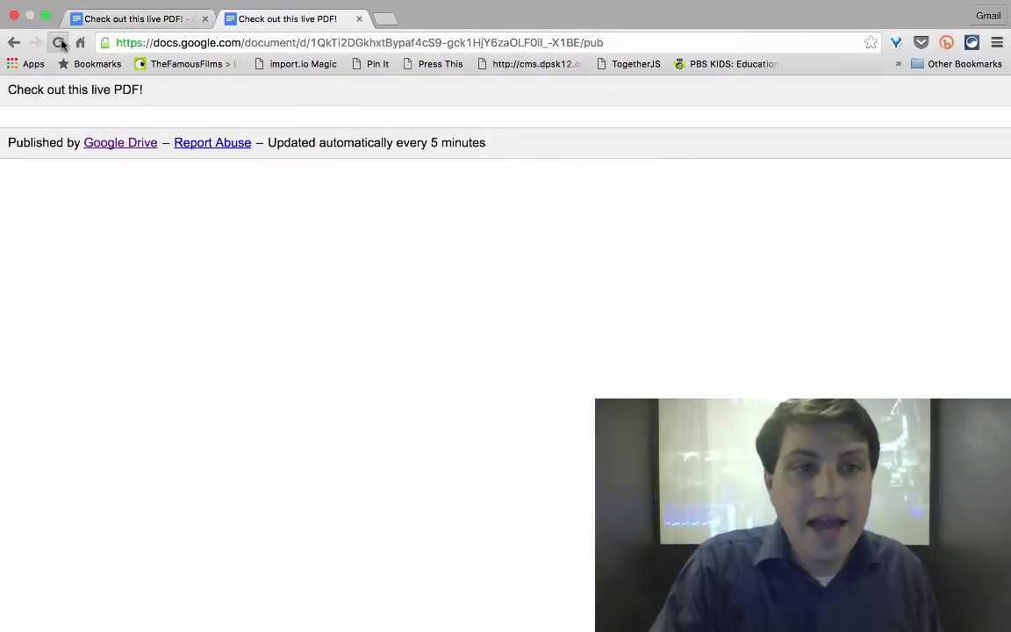
pyautogui.click(59, 42)
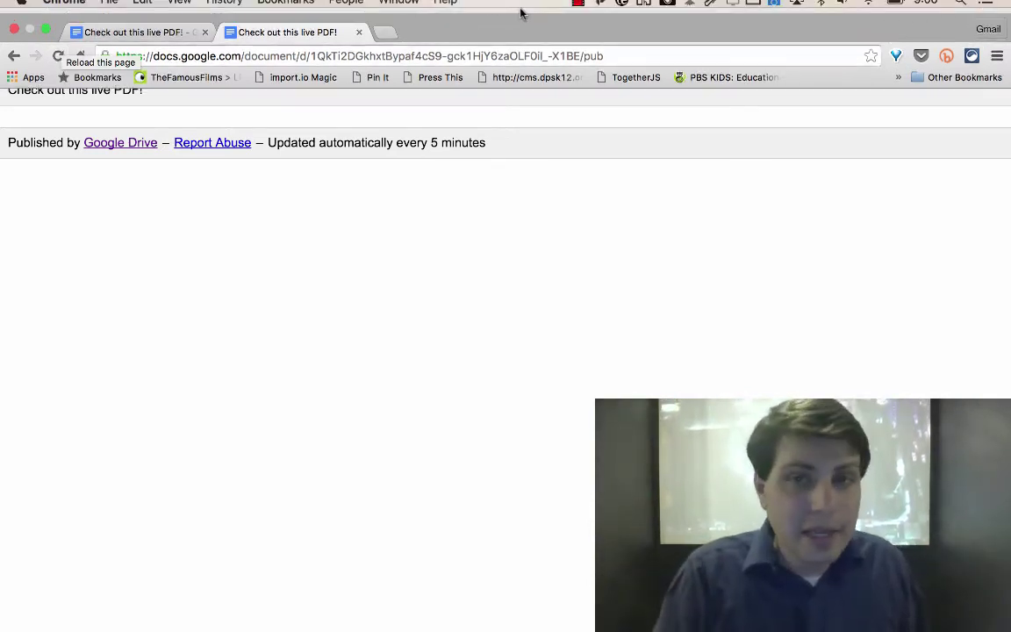
pyautogui.click(588, 55)
pyautogui.doubleClick(592, 56)
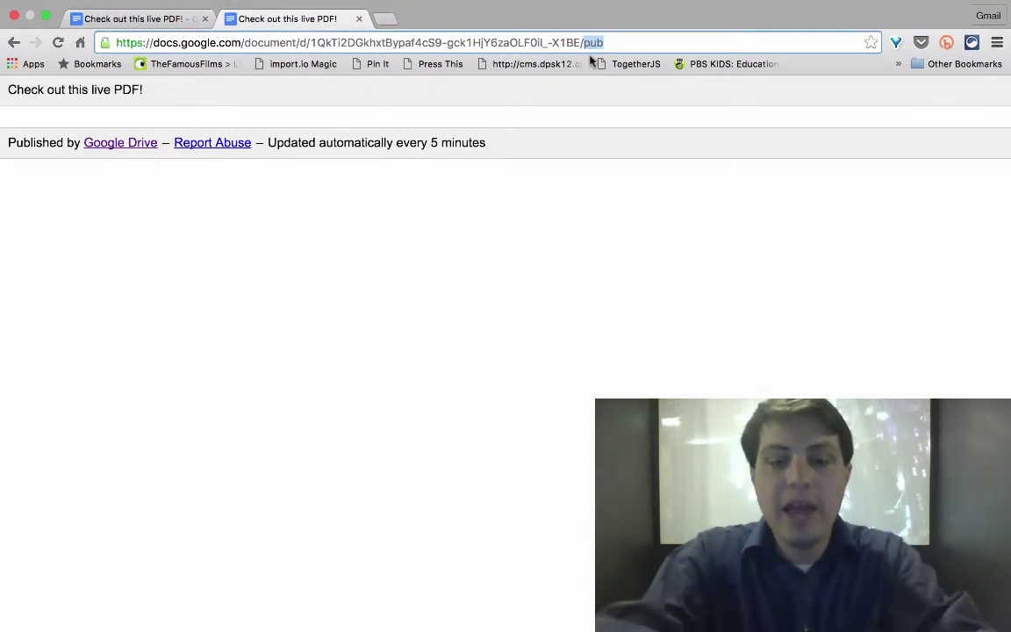
pyautogui.write('export?')
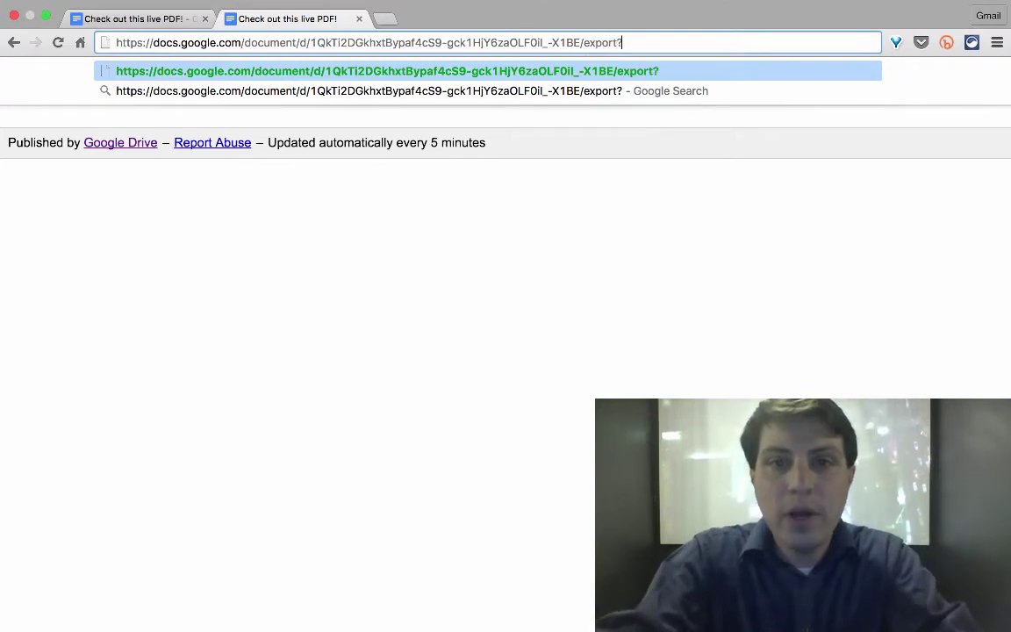
pyautogui.write('format')
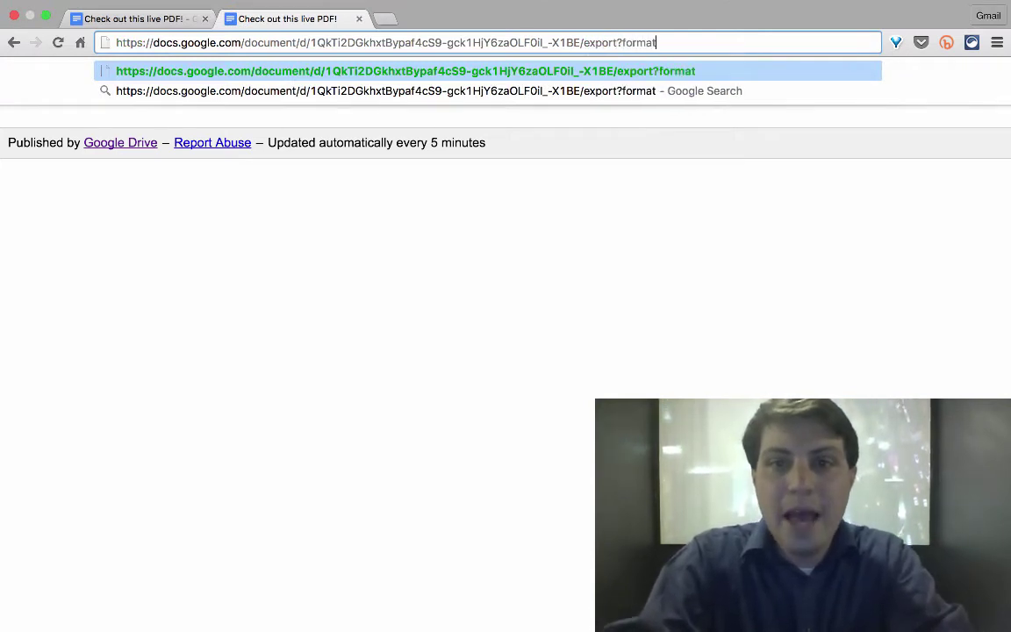
pyautogui.write('=pdf')
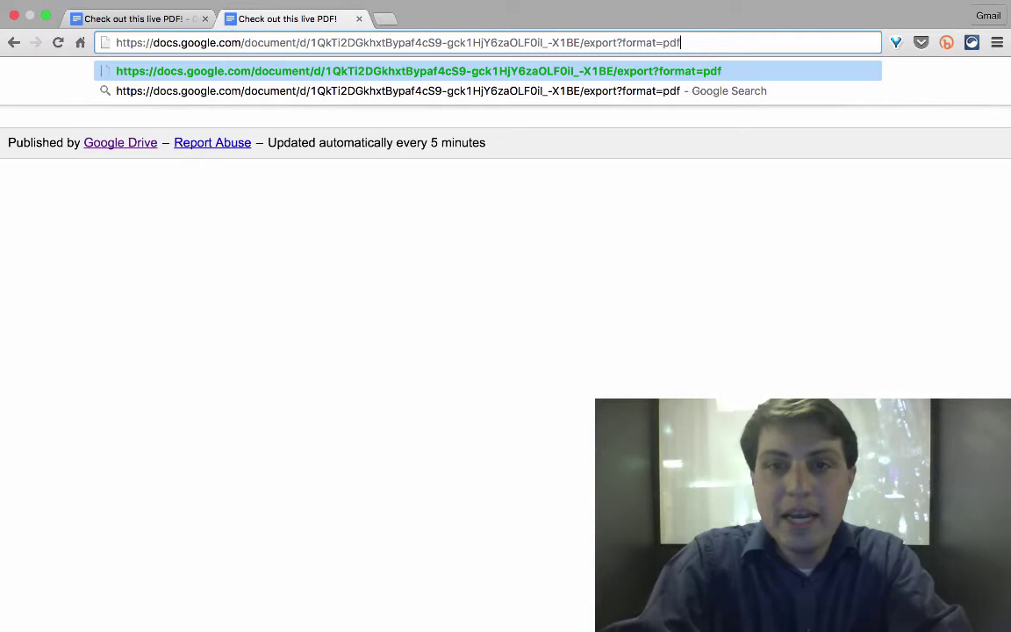
pyautogui.press('super+a')
pyautogui.press('super+c')
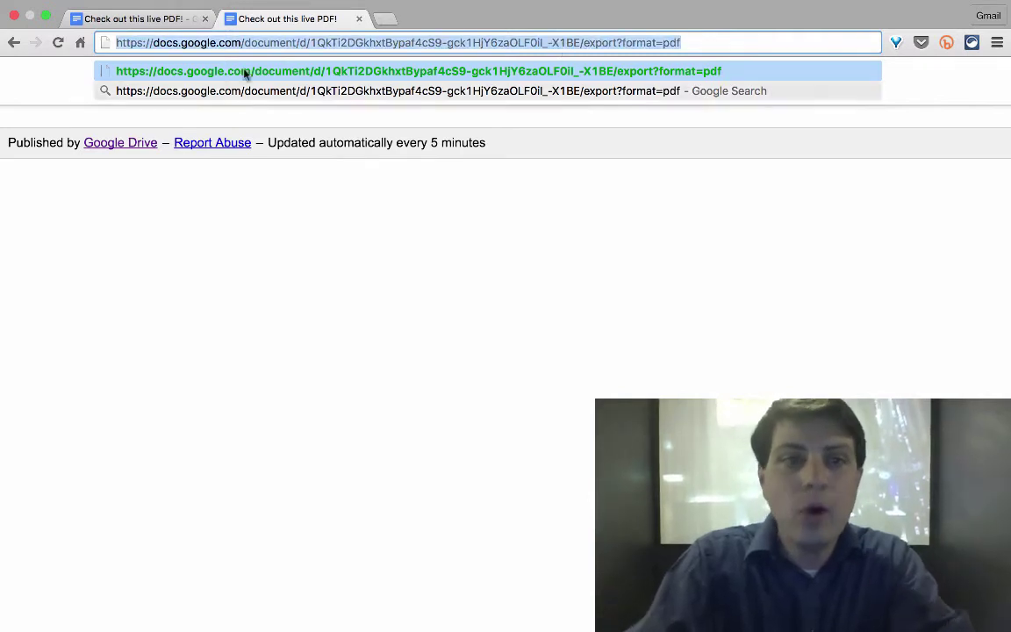
# Paste the copied PDF export link into the original document, one blank line below "This is lagging.".
pyautogui.click(165, 19)
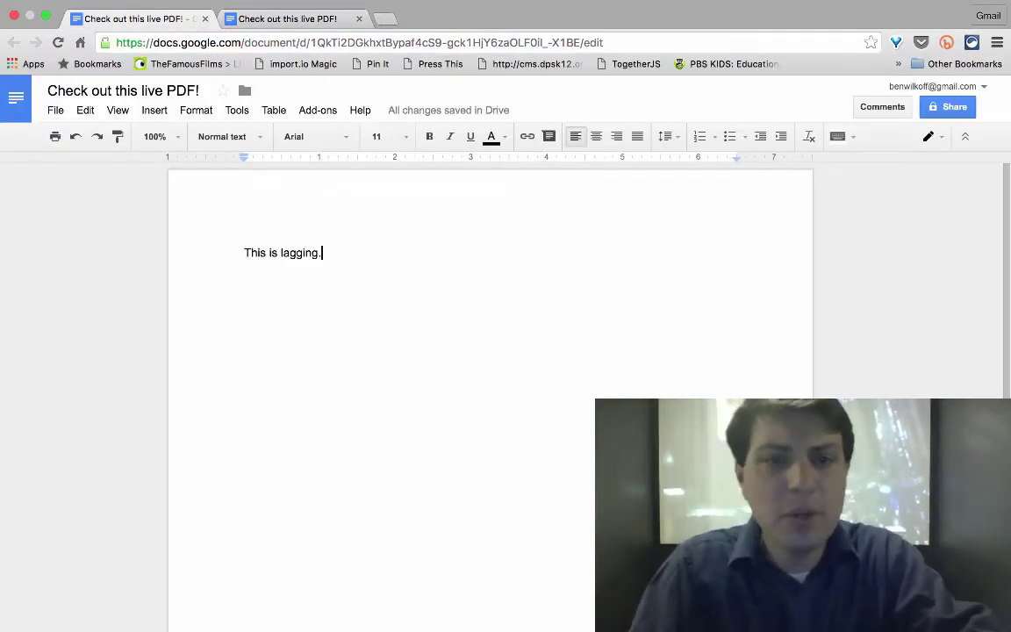
pyautogui.press('Return')
pyautogui.press('Return')
pyautogui.press('super+v')
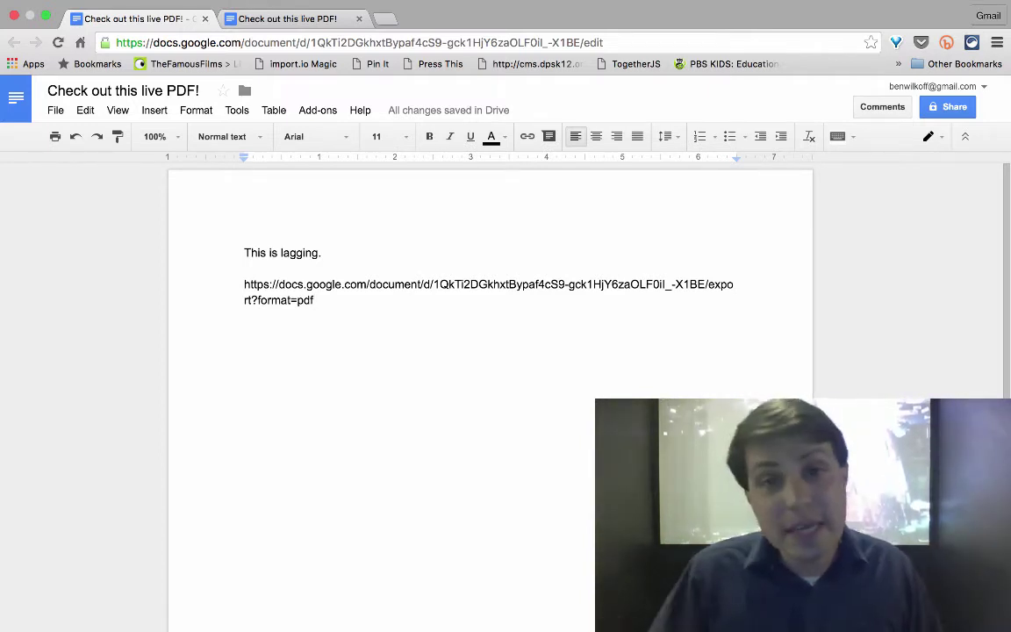
# Turn on link sharing for the document and set it to "On - Public on the web" with view access.
pyautogui.click(961, 112)
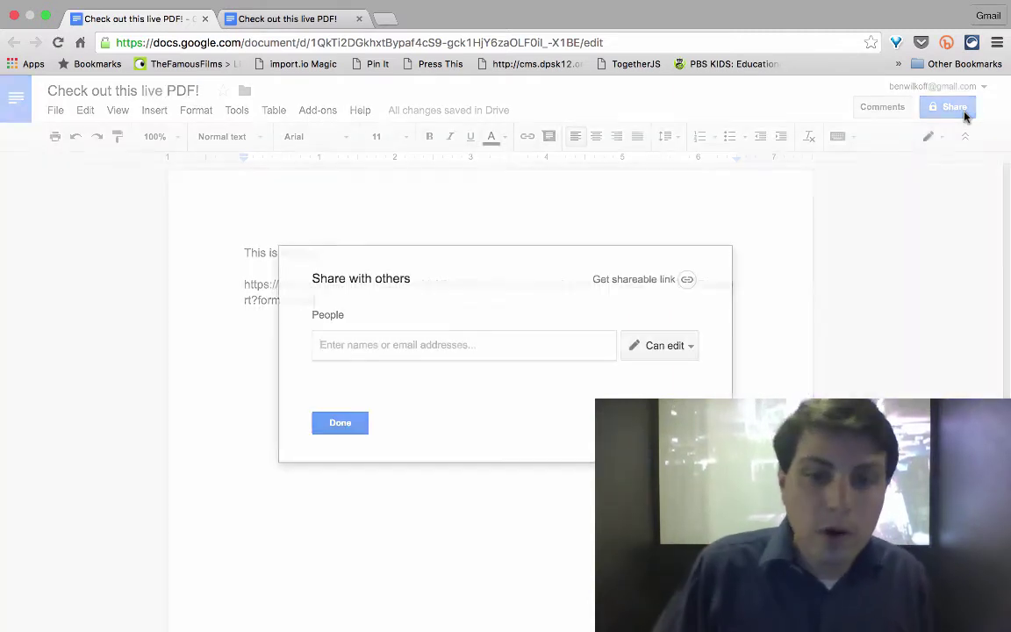
pyautogui.click(670, 281)
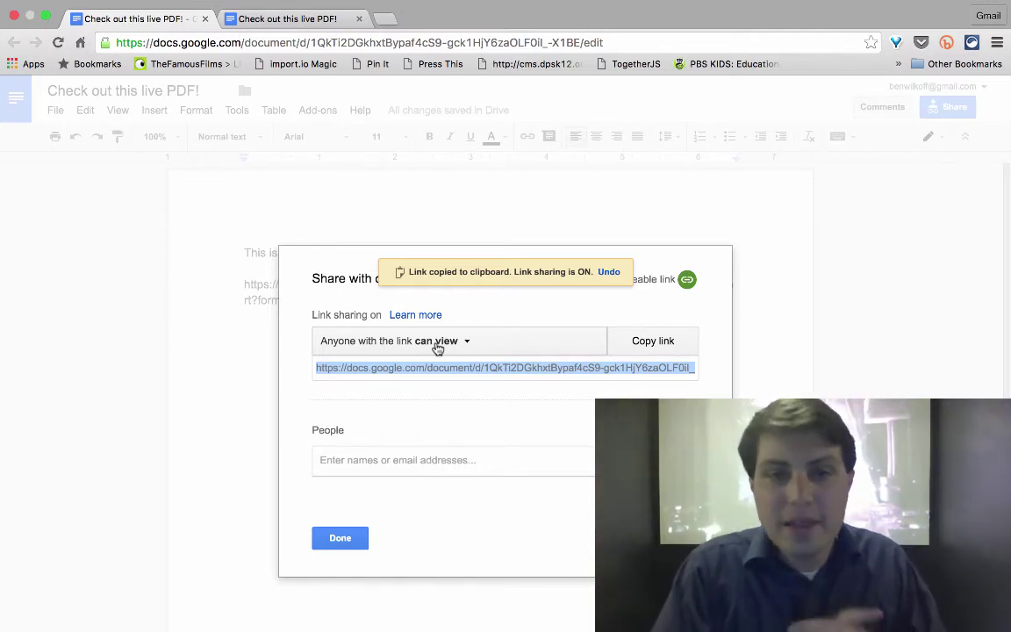
pyautogui.click(436, 343)
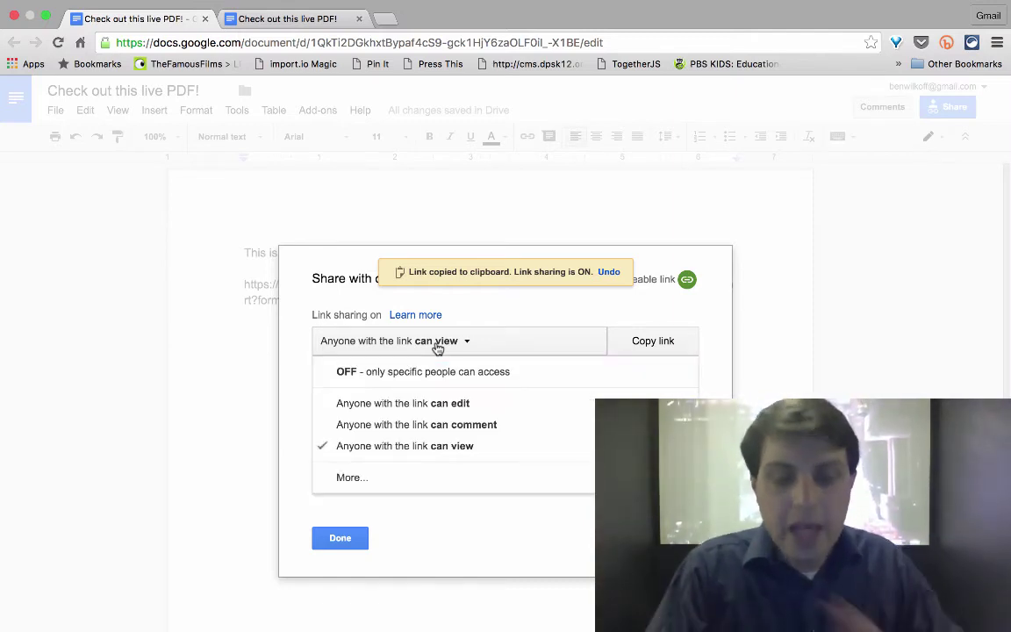
pyautogui.click(398, 477)
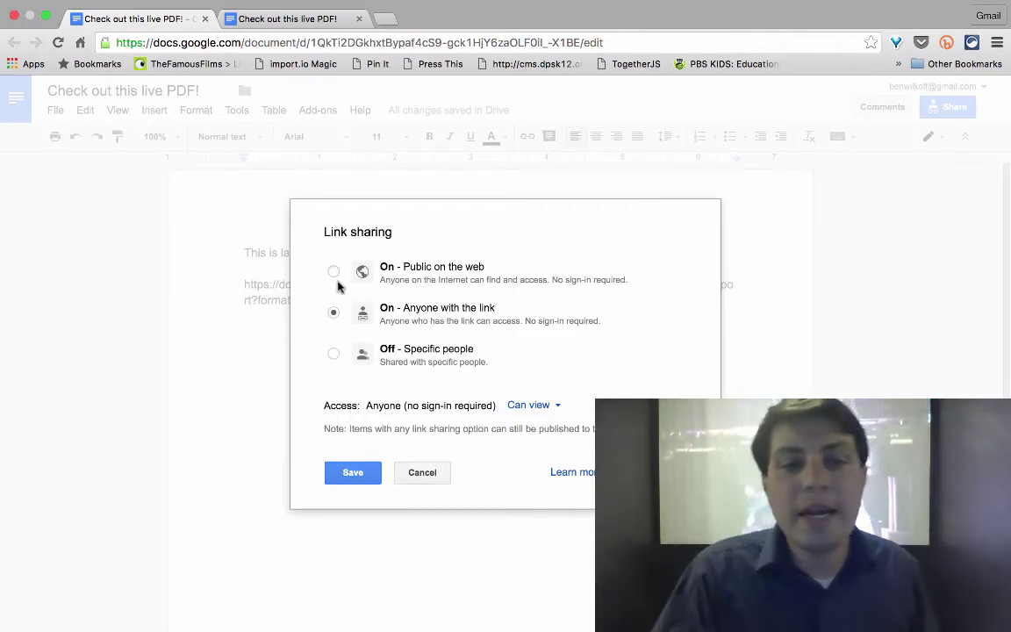
pyautogui.click(334, 271)
pyautogui.click(353, 474)
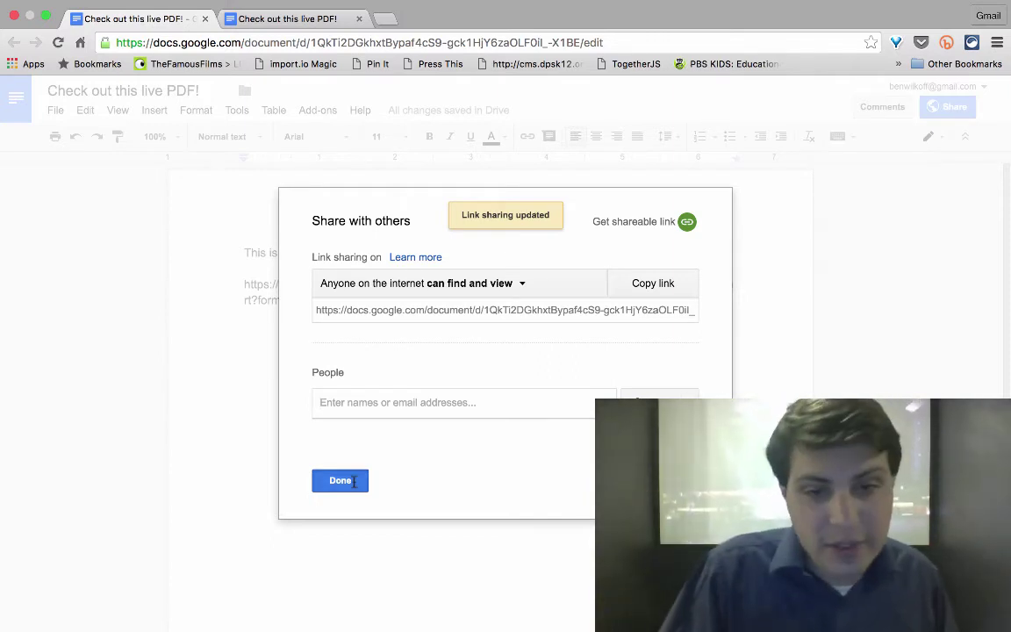
pyautogui.click(354, 482)
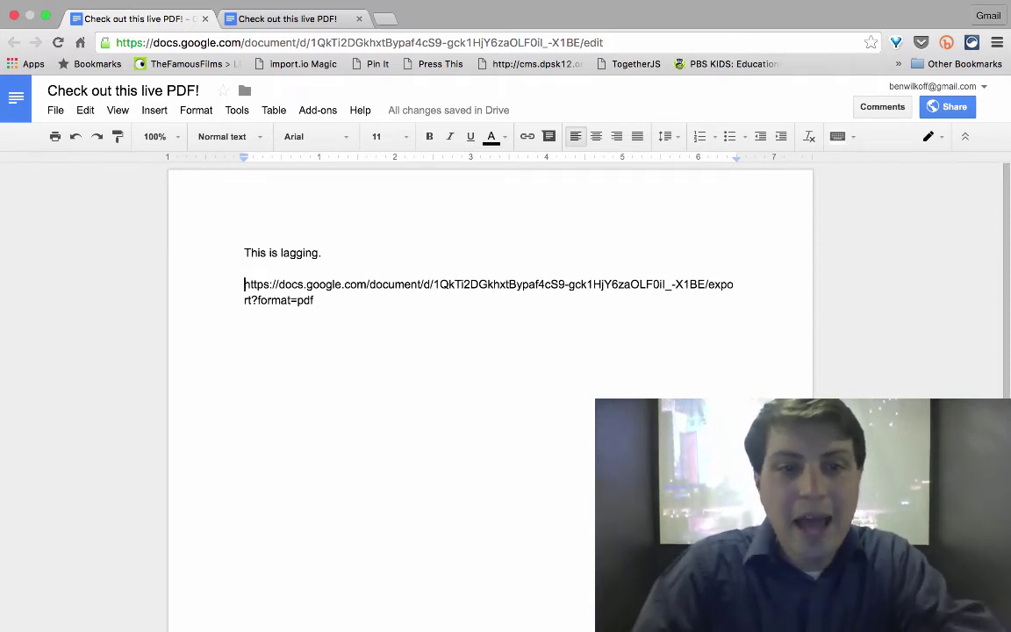
pyautogui.press('Return')
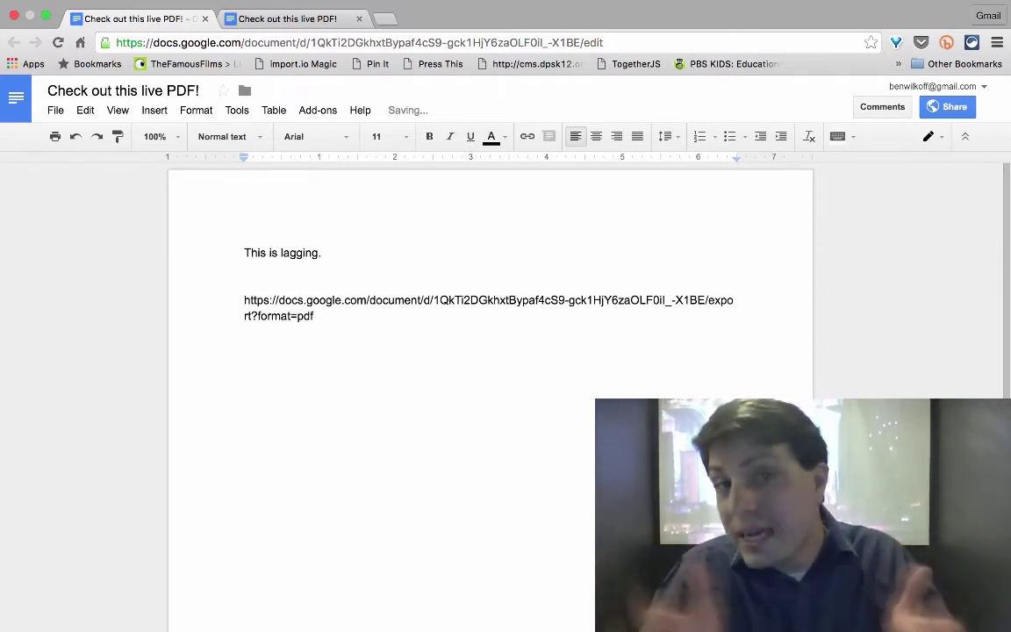
pyautogui.write('https://docs')
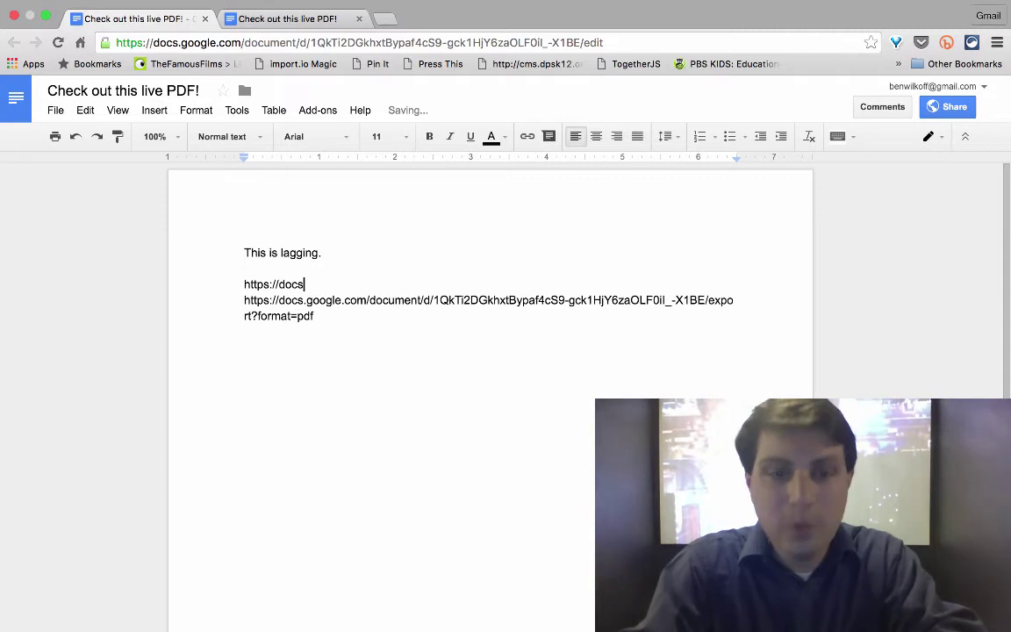
pyautogui.write('.g')
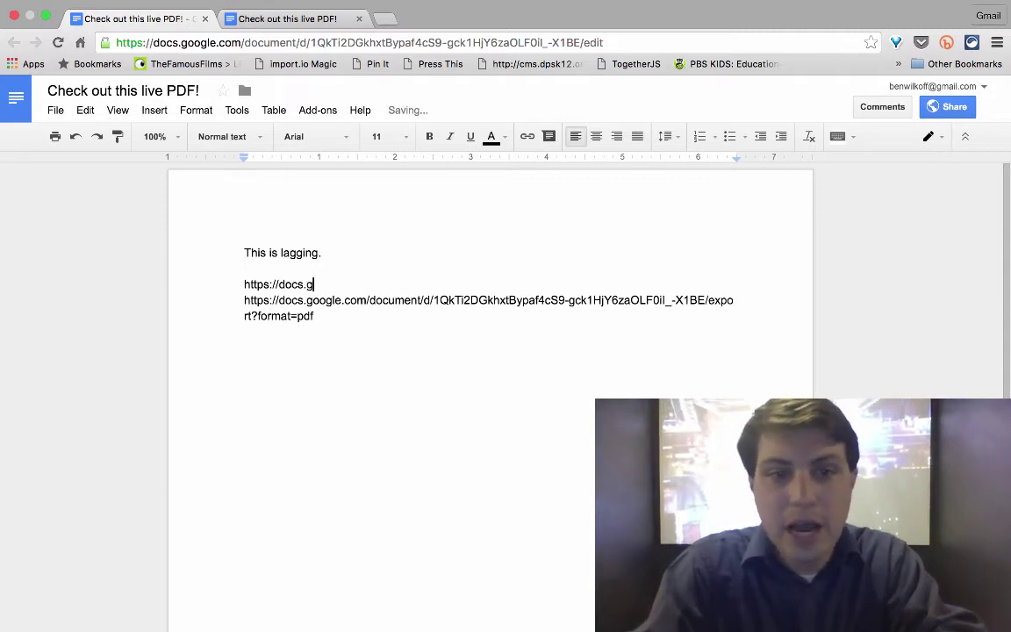
pyautogui.write('oogle.com/')
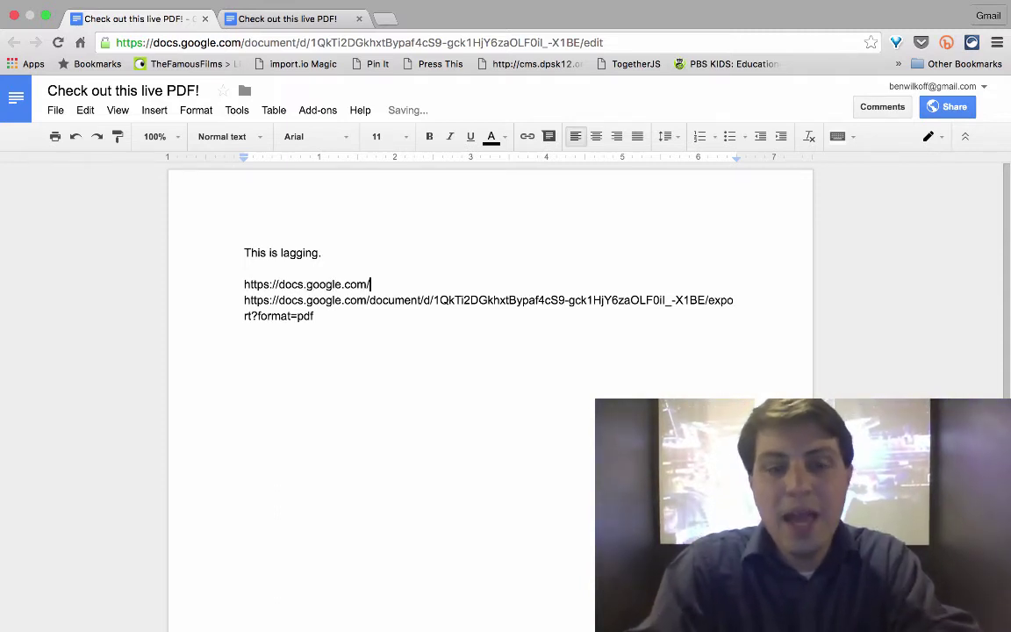
pyautogui.write('viewer?url=')
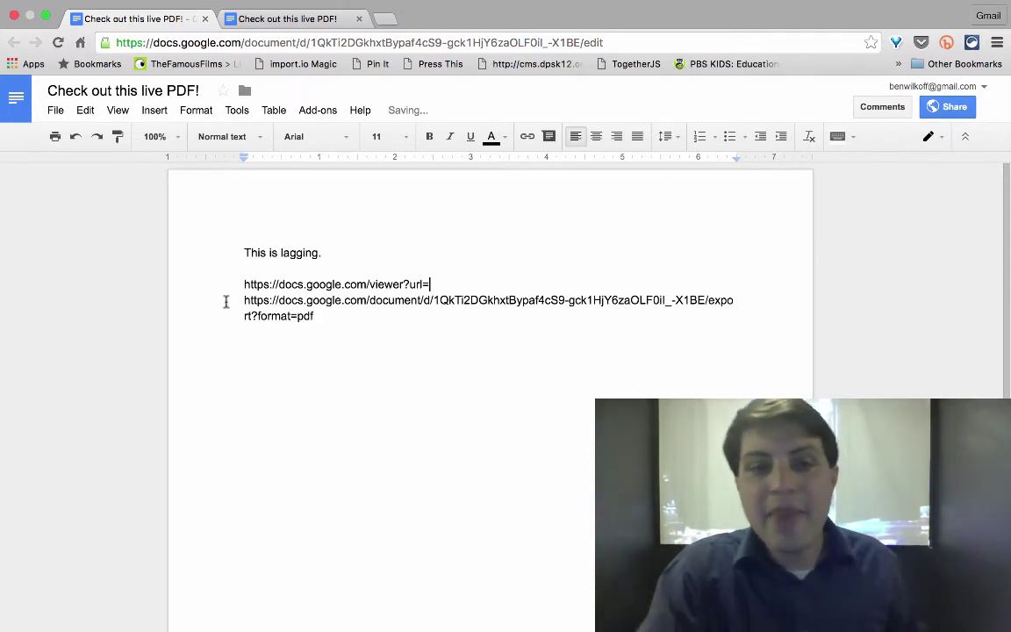
pyautogui.click(225, 301)
pyautogui.press('BackSpace')
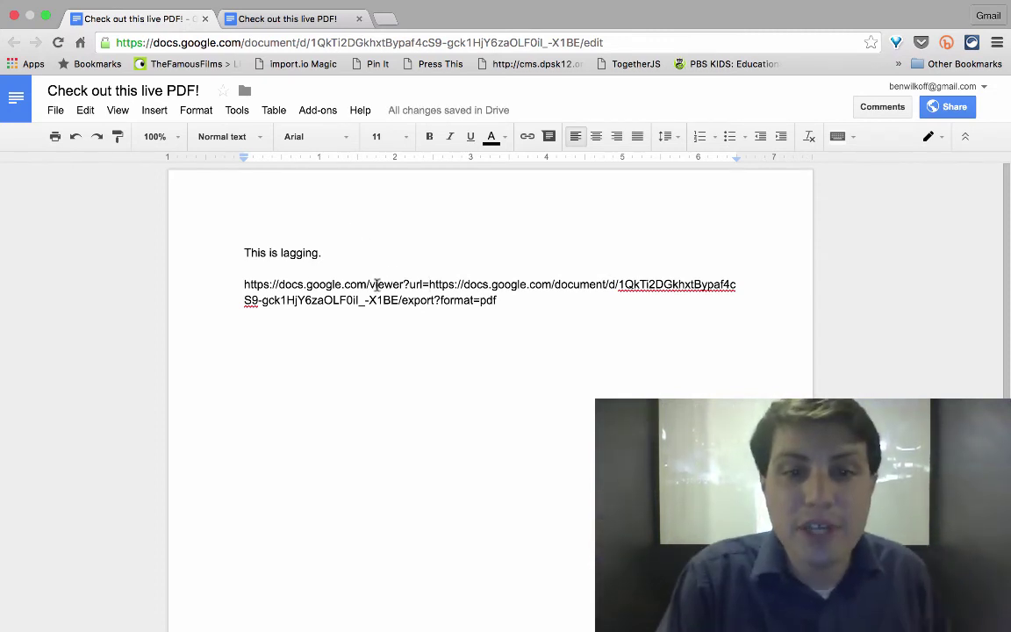
# Copy the combined viewer link from the document and load it in a new browser tab.
pyautogui.doubleClick(369, 299)
pyautogui.moveTo(519, 300); pyautogui.dragTo(241, 284)
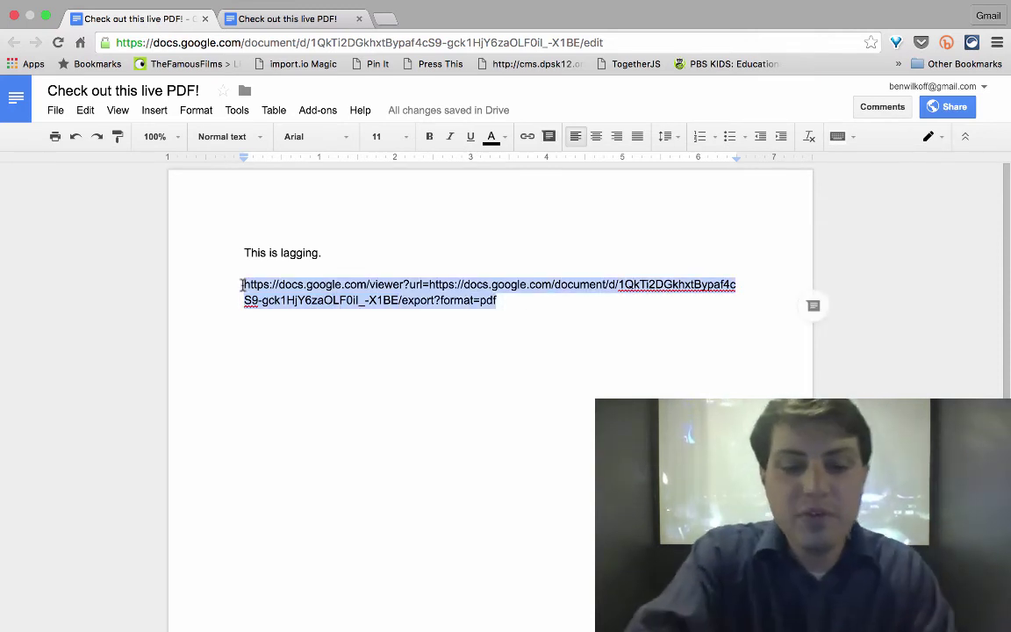
pyautogui.click(385, 18)
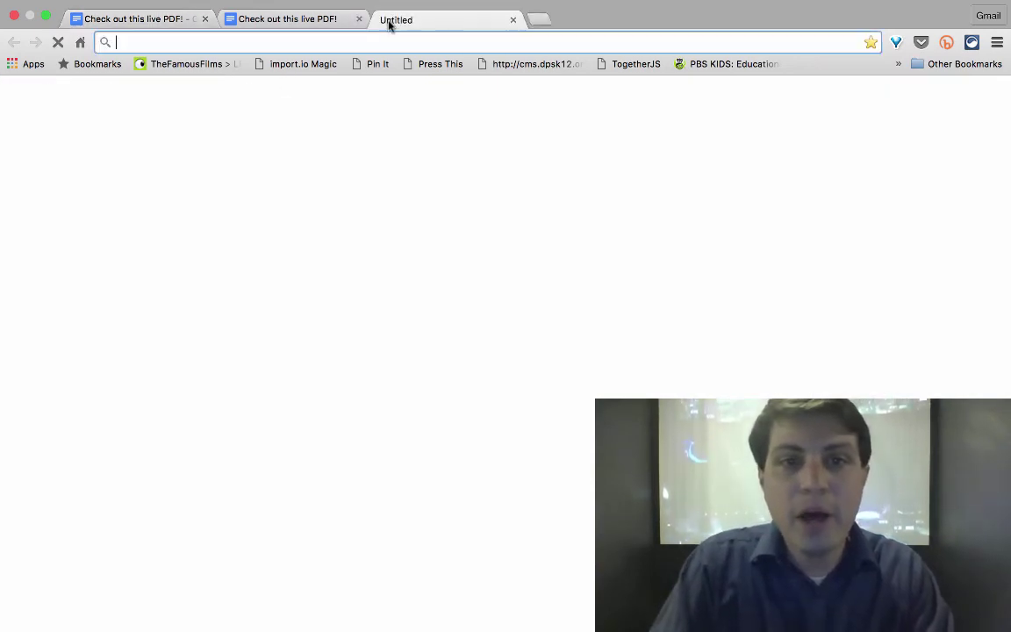
pyautogui.hotkey('ctrl', 'v')
pyautogui.press('Return')
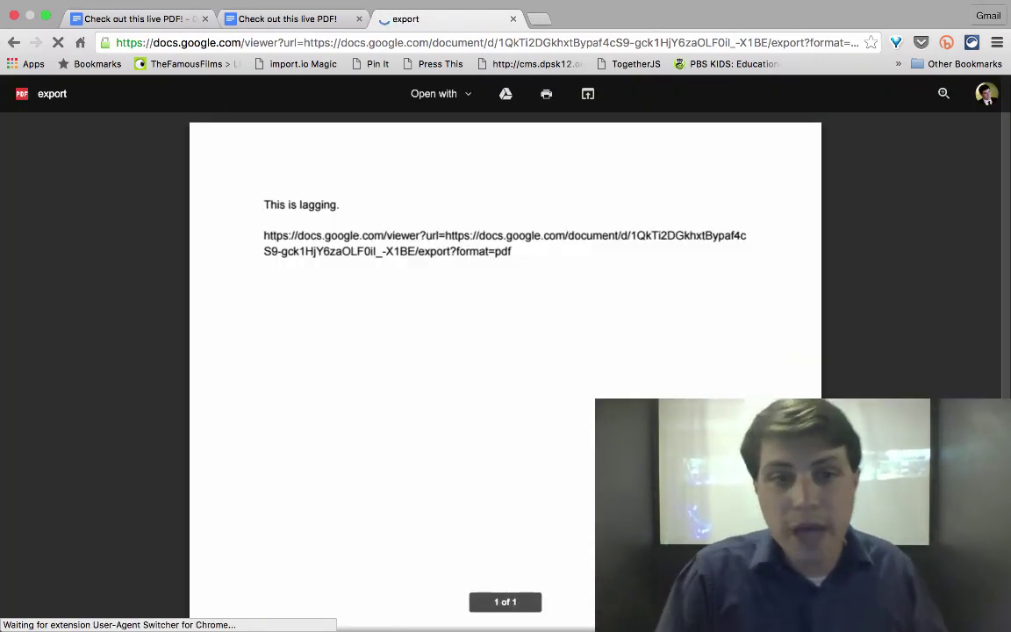
# Return to the original document and replace all of its text with "This is no longer lagging.".
pyautogui.click(158, 21)
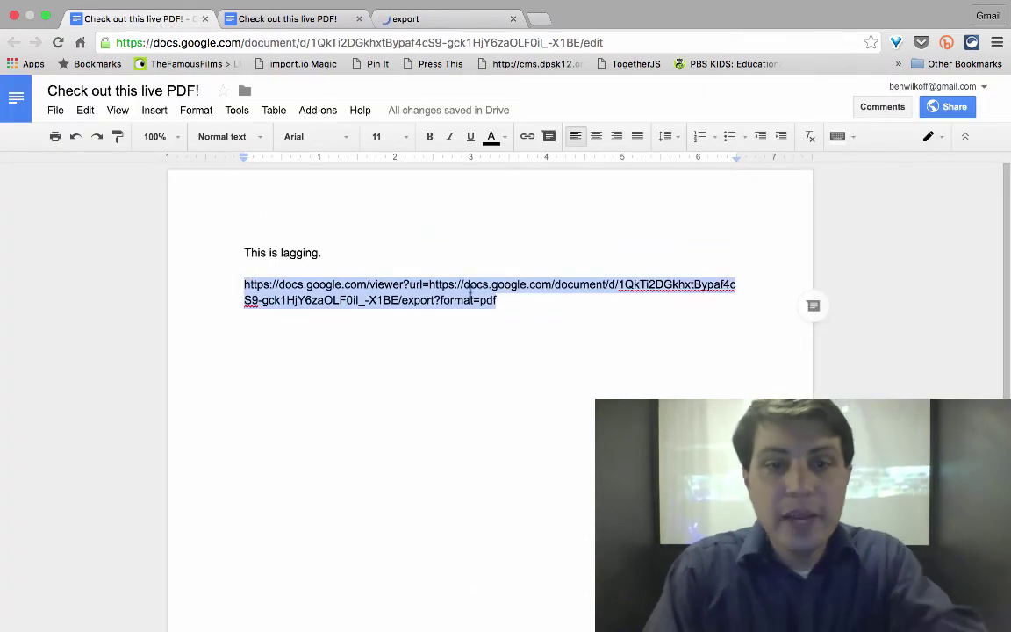
pyautogui.click(497, 300)
pyautogui.keyDown('shift'); pyautogui.click(204, 245); pyautogui.keyUp('shift')
pyautogui.press('super+c')
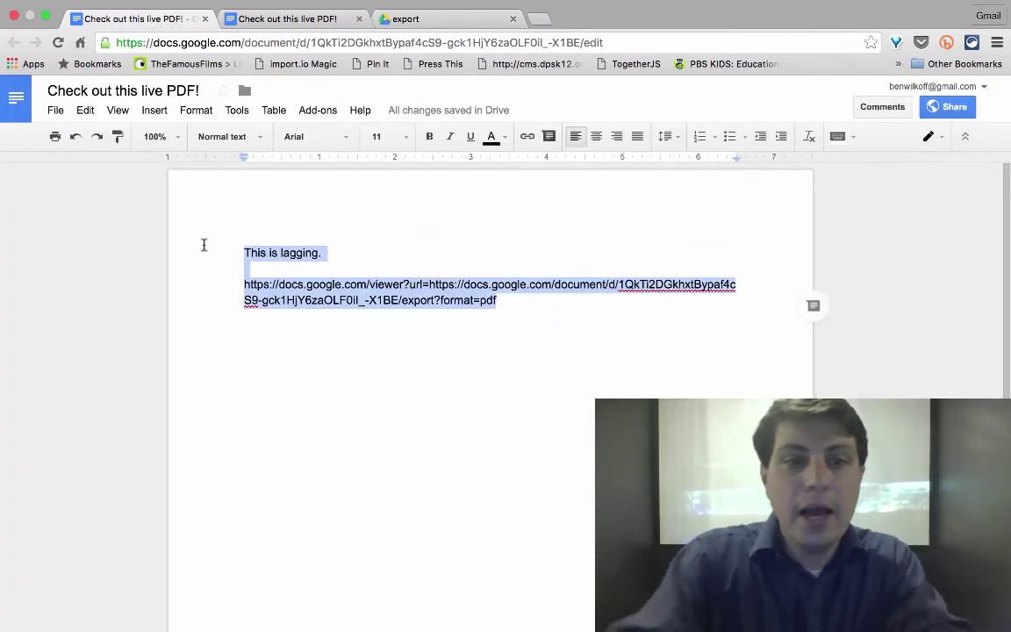
pyautogui.write('This i')
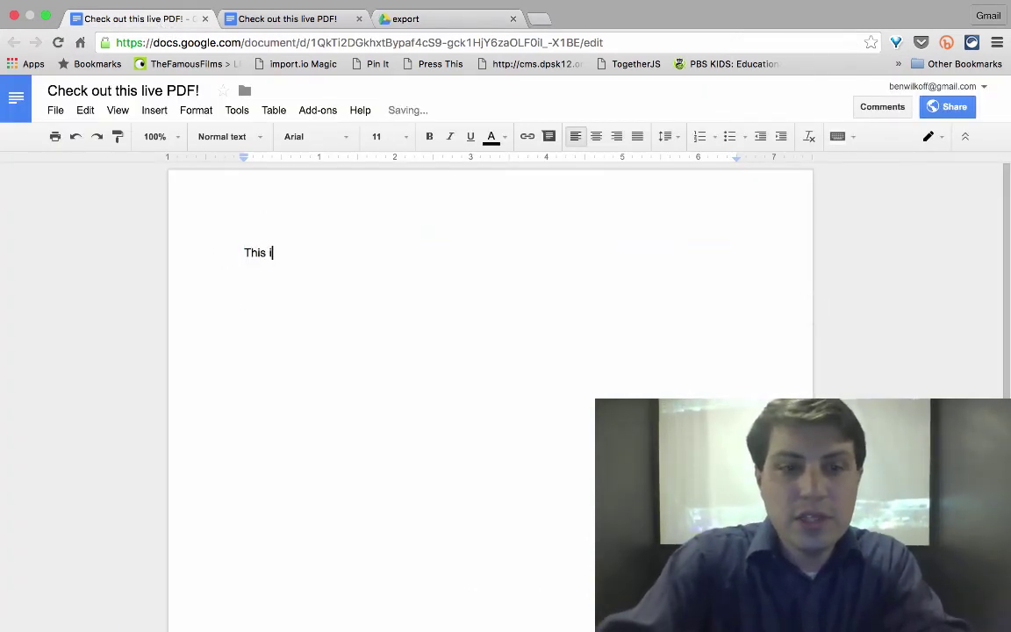
pyautogui.write('s no longer l')
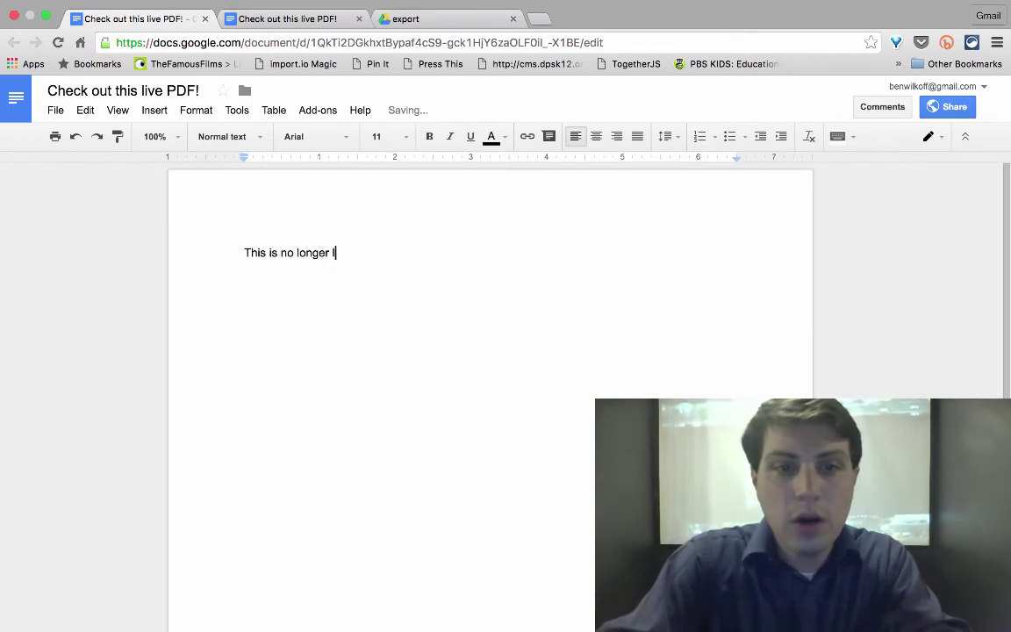
pyautogui.write('agging.')
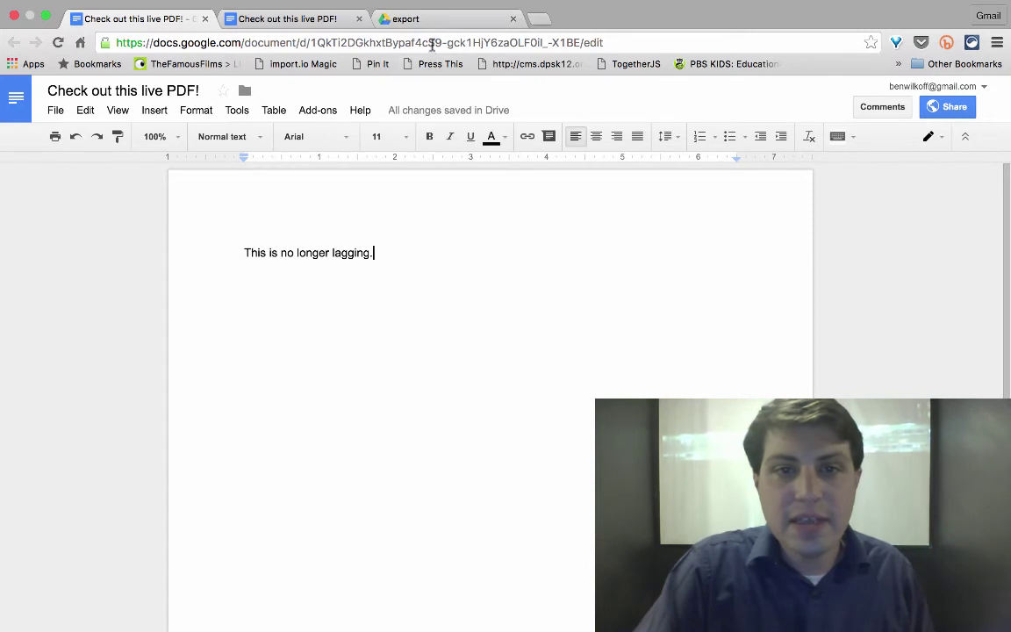
# Reload the PDF viewer page to check for the new text, and select its full address.
pyautogui.click(431, 21)
pyautogui.click(55, 43)
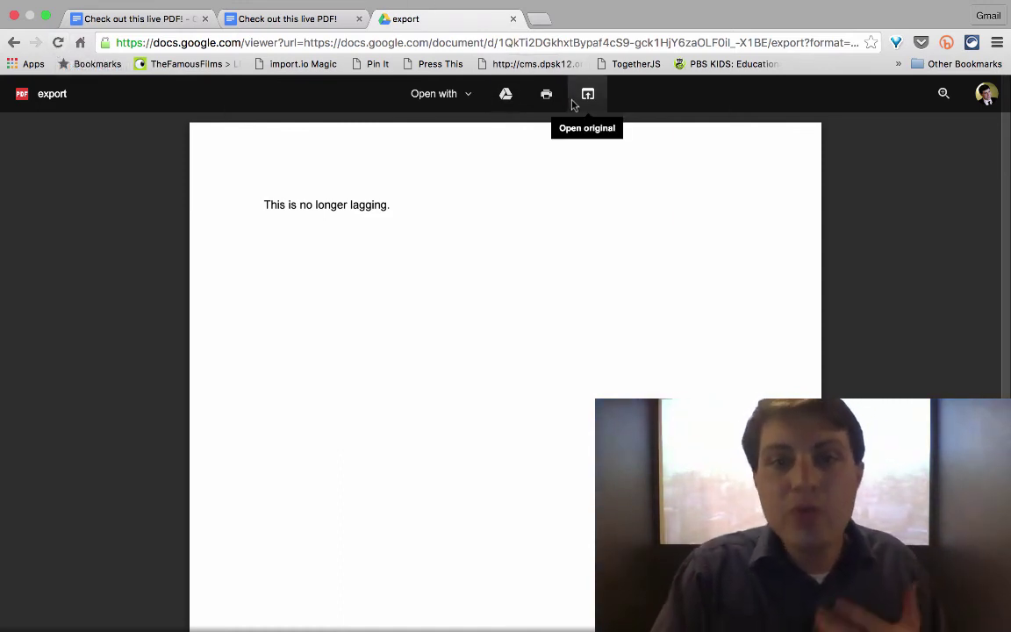
pyautogui.click(487, 46)
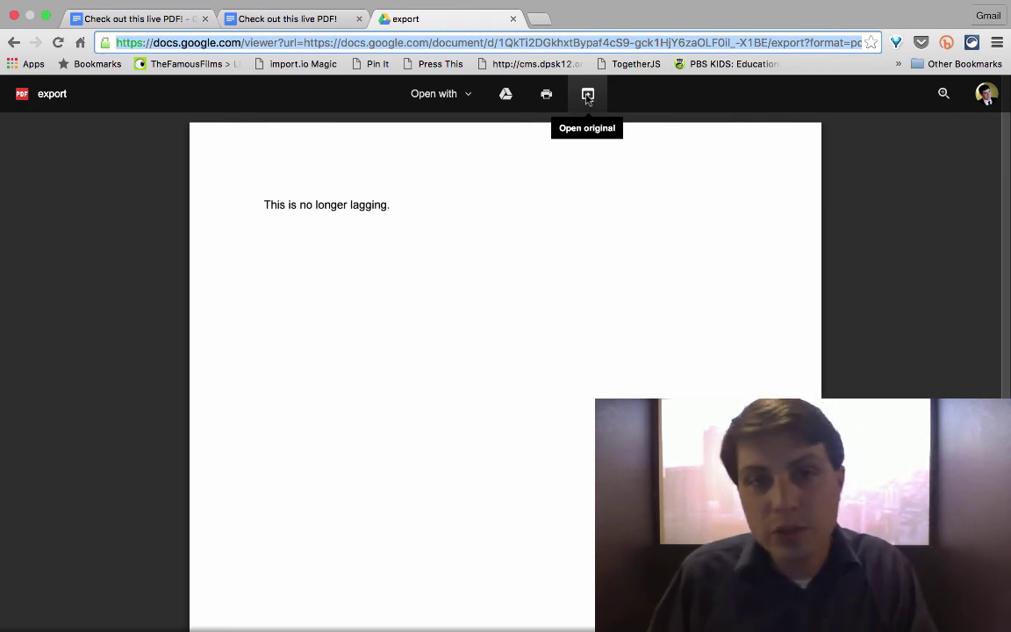
pyautogui.click(190, 19)
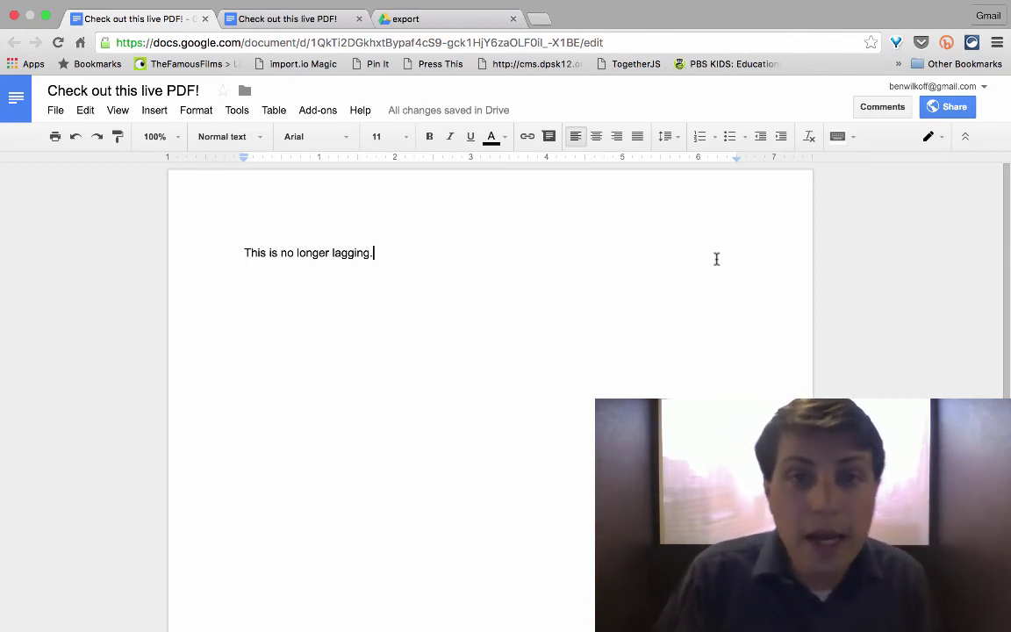
pyautogui.click(437, 22)
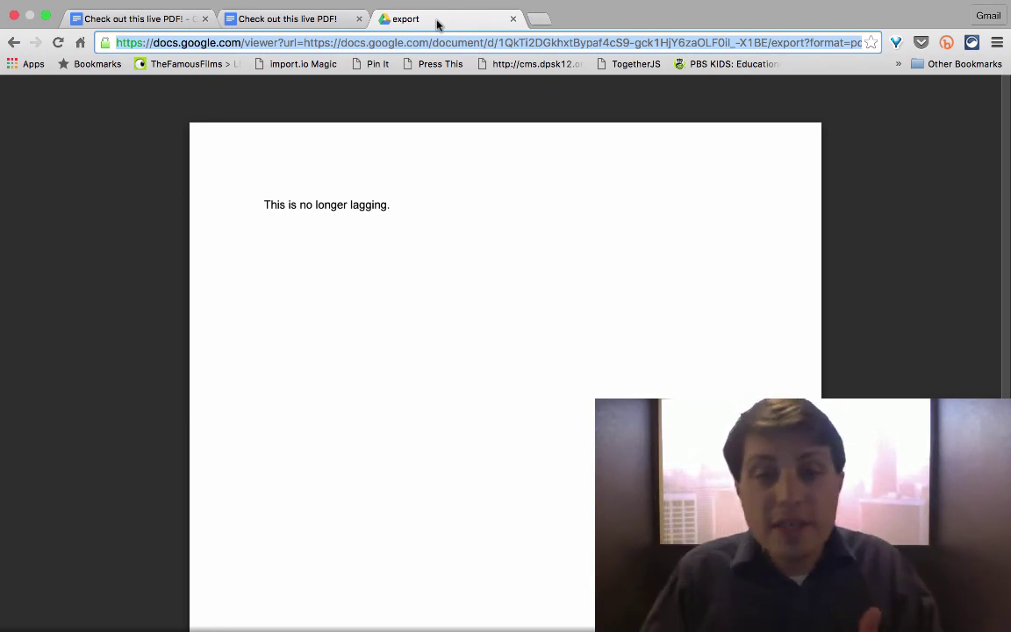
# Paste the full PDF viewer link into the original document, one blank line below "This is no longer lagging.".
pyautogui.click(149, 21)
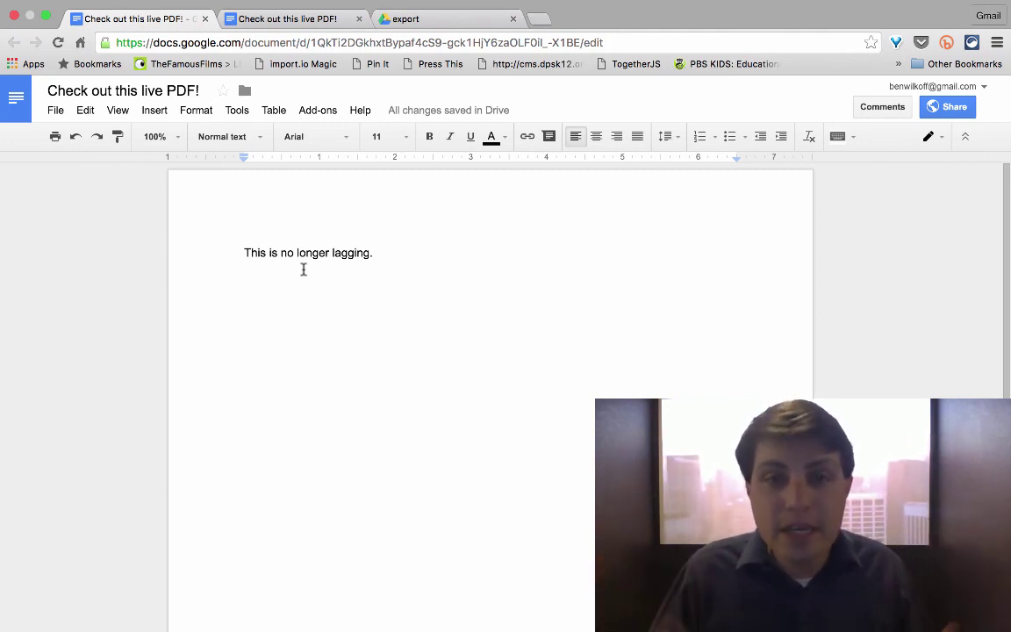
pyautogui.press('Return')
pyautogui.press('Return')
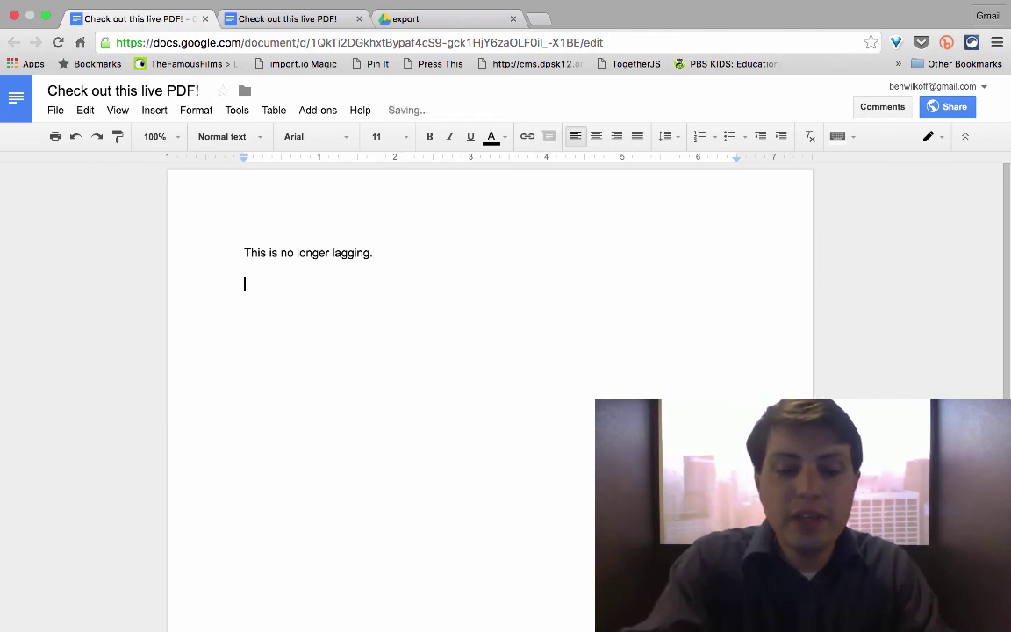
pyautogui.press('super+v')
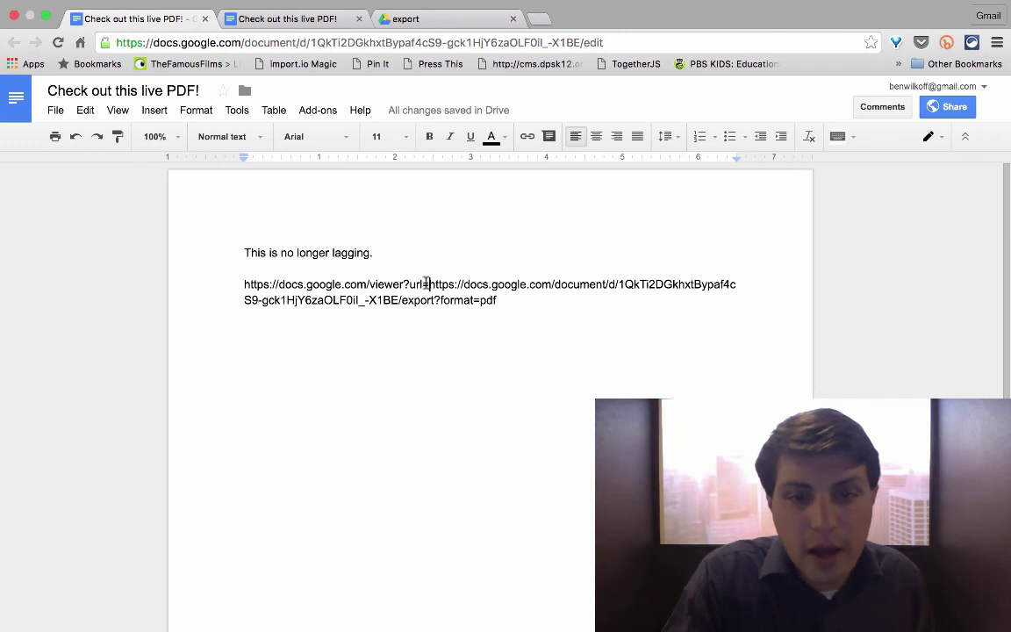
pyautogui.moveTo(427, 284); pyautogui.dragTo(242, 284)
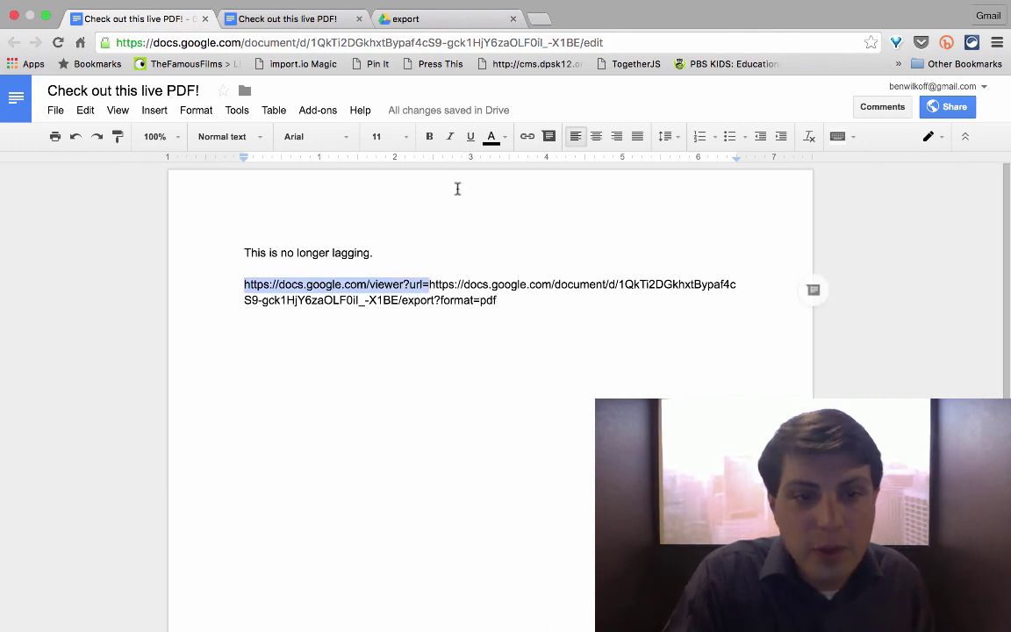
pyautogui.click(504, 133)
pyautogui.click(508, 214)
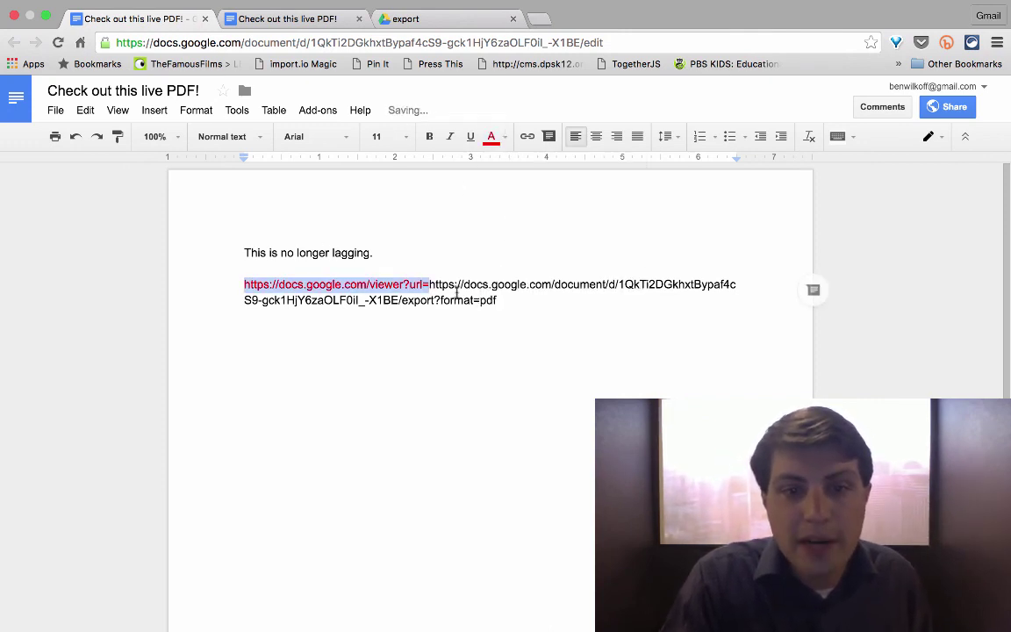
pyautogui.click(432, 283)
pyautogui.moveTo(432, 284); pyautogui.dragTo(501, 300)
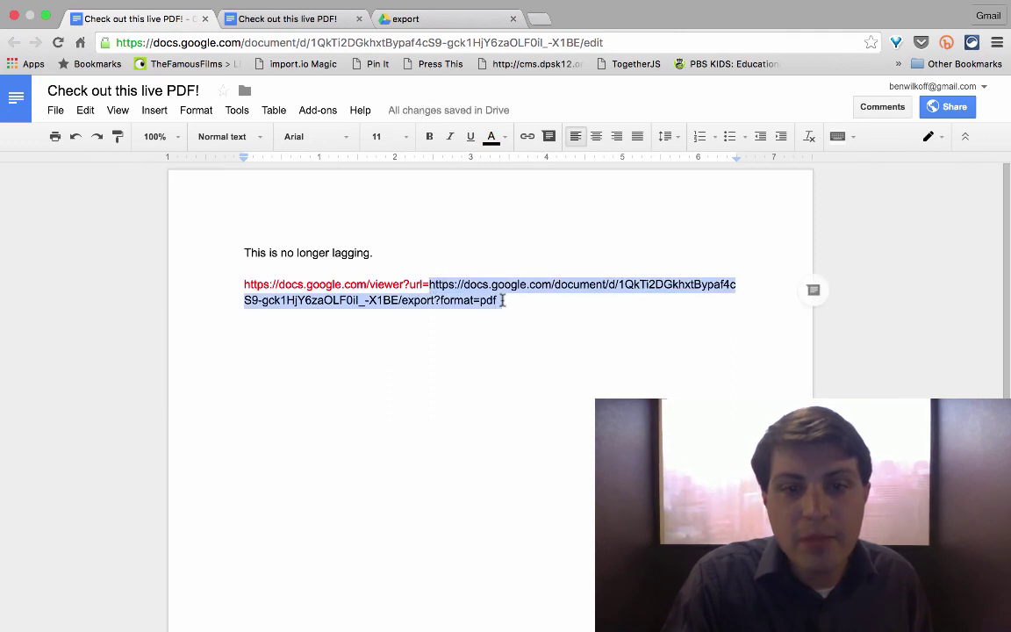
pyautogui.click(492, 137)
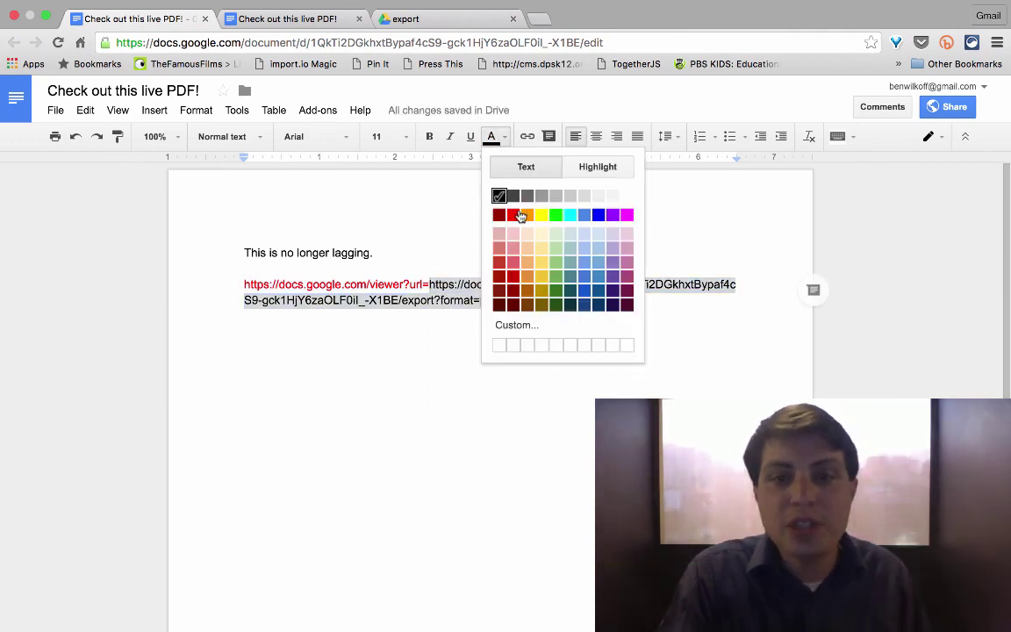
pyautogui.click(527, 215)
pyautogui.click(554, 309)
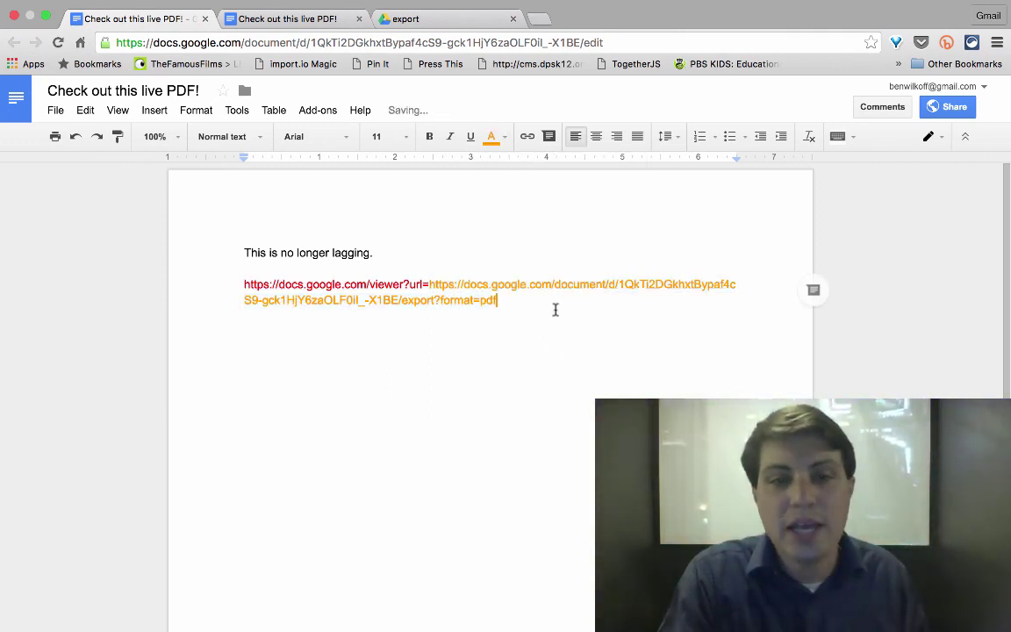